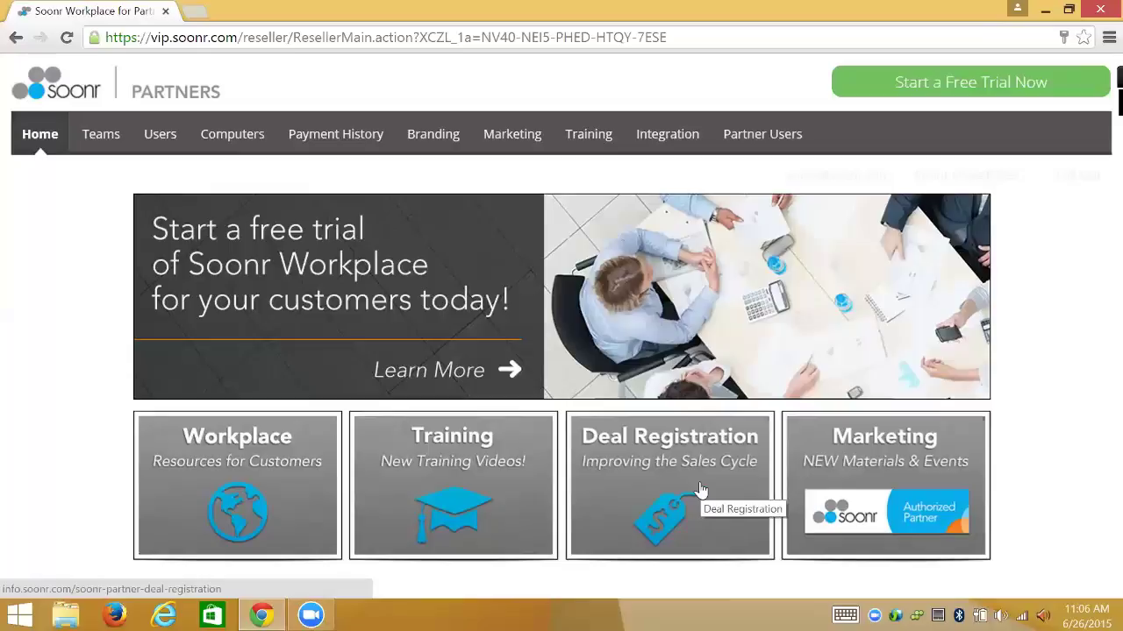
# Open the Deal Registration form, review its partner and lead fields, and close it
pyautogui.click(700, 489)
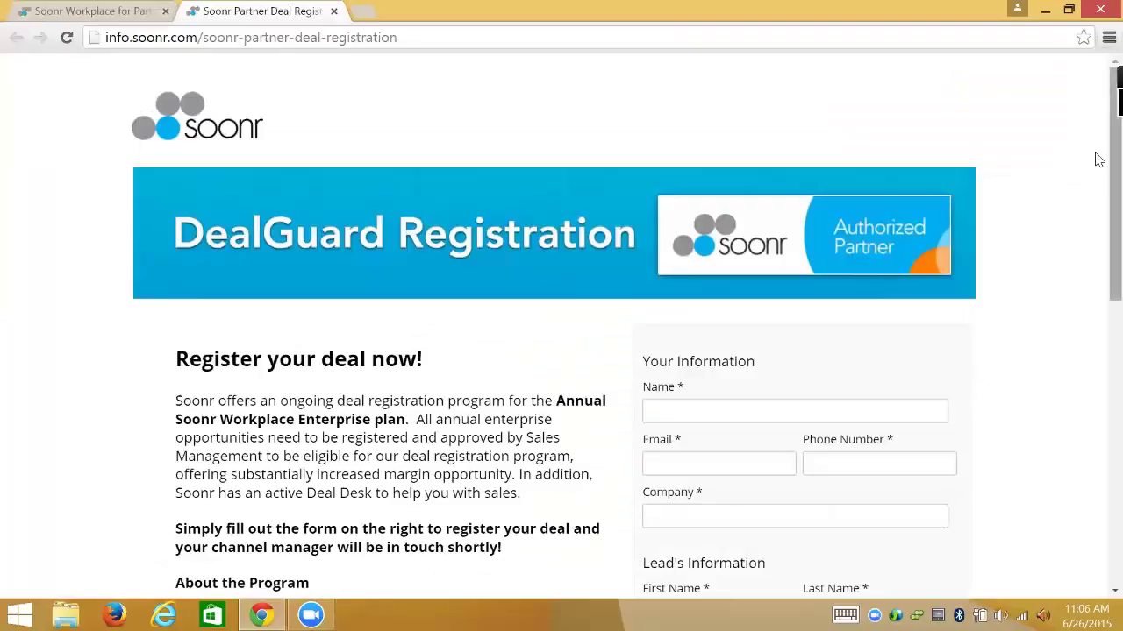
pyautogui.scroll(-4, 1097, 219)
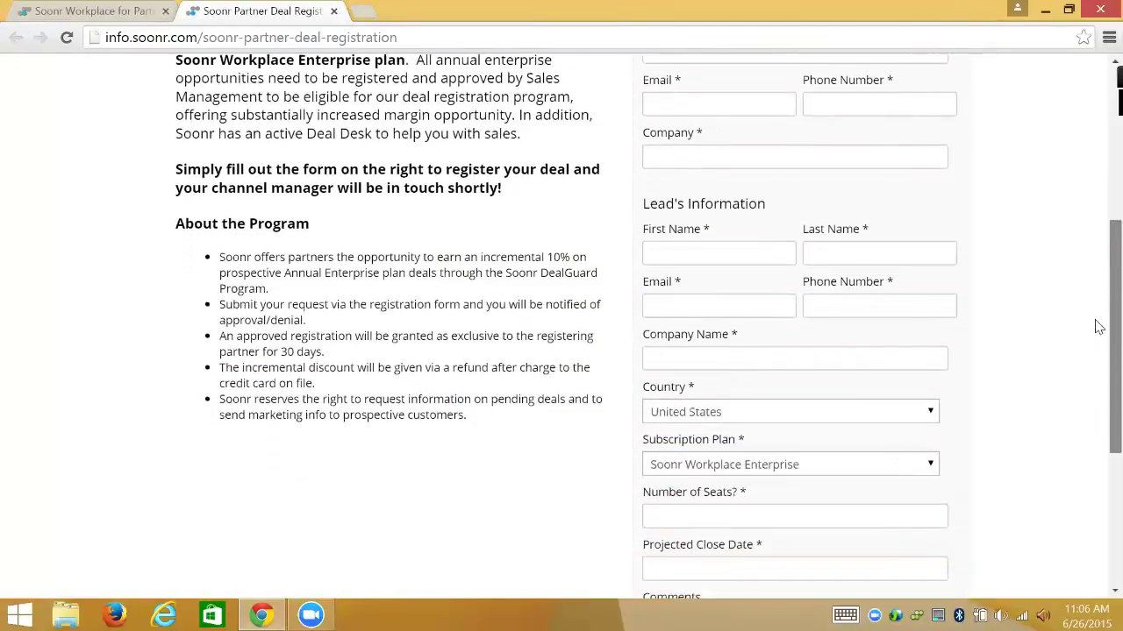
pyautogui.scroll(-2, 1096, 342)
pyautogui.scroll(6, 1096, 371)
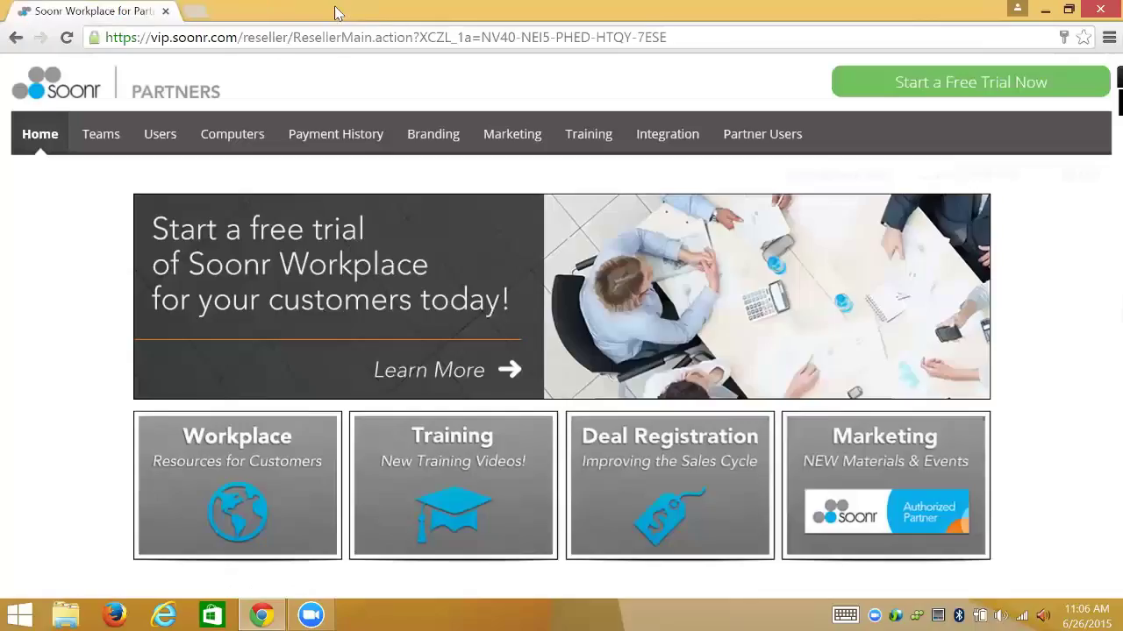
pyautogui.click(334, 11)
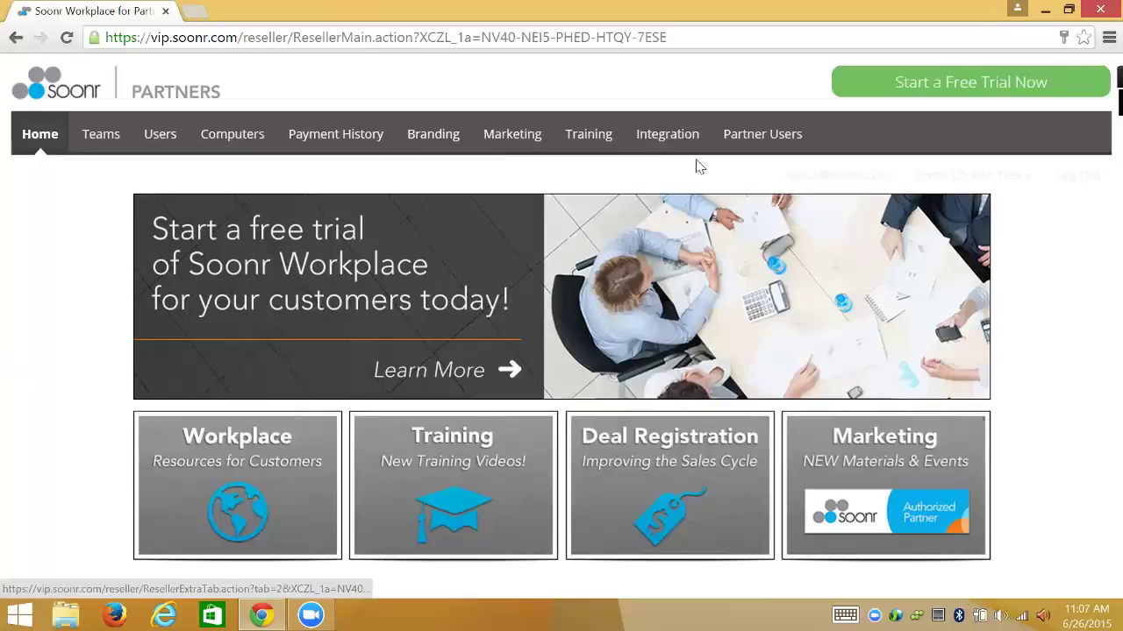
# Open the free trial team creation form and examine its plan, invoicing period, ConnectWise Integration and Administrator fields
pyautogui.click(972, 81)
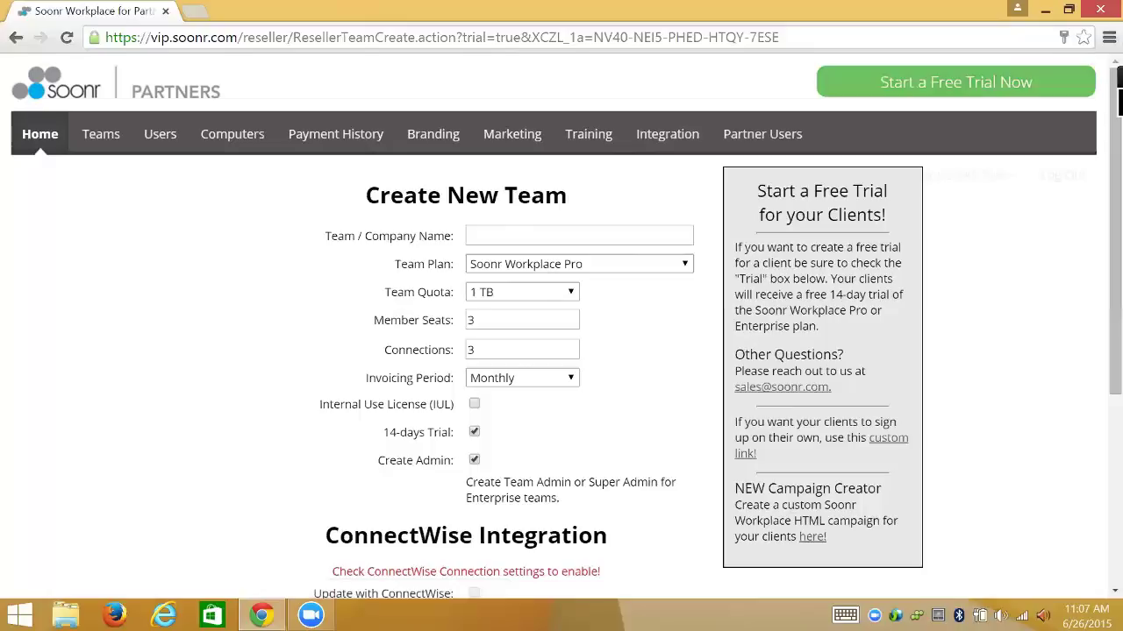
pyautogui.click(612, 264)
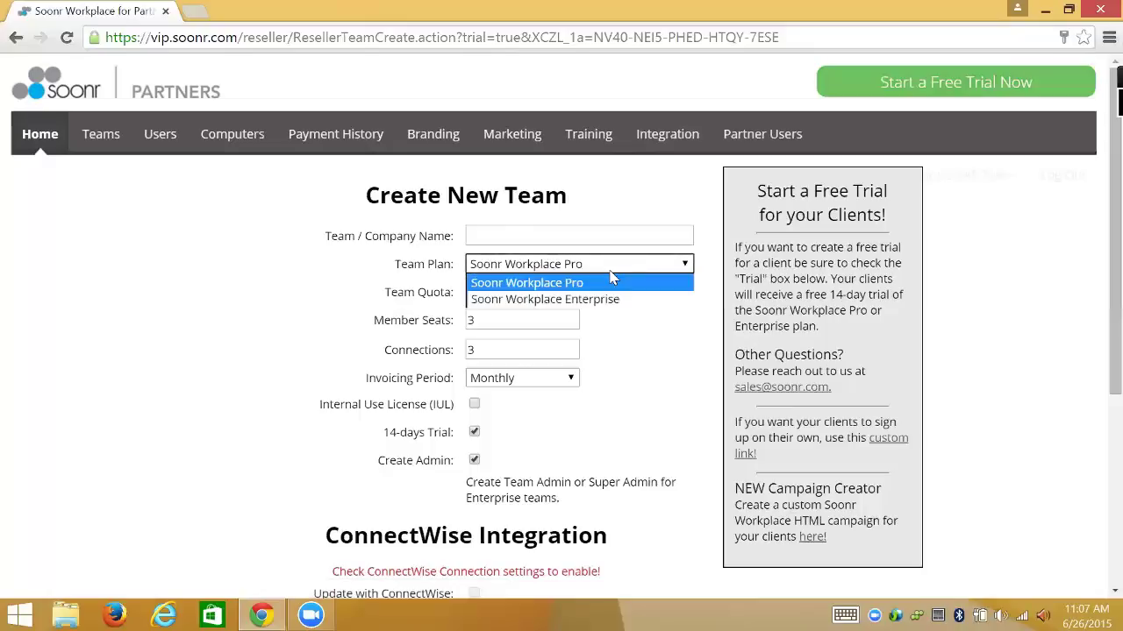
pyautogui.click(602, 282)
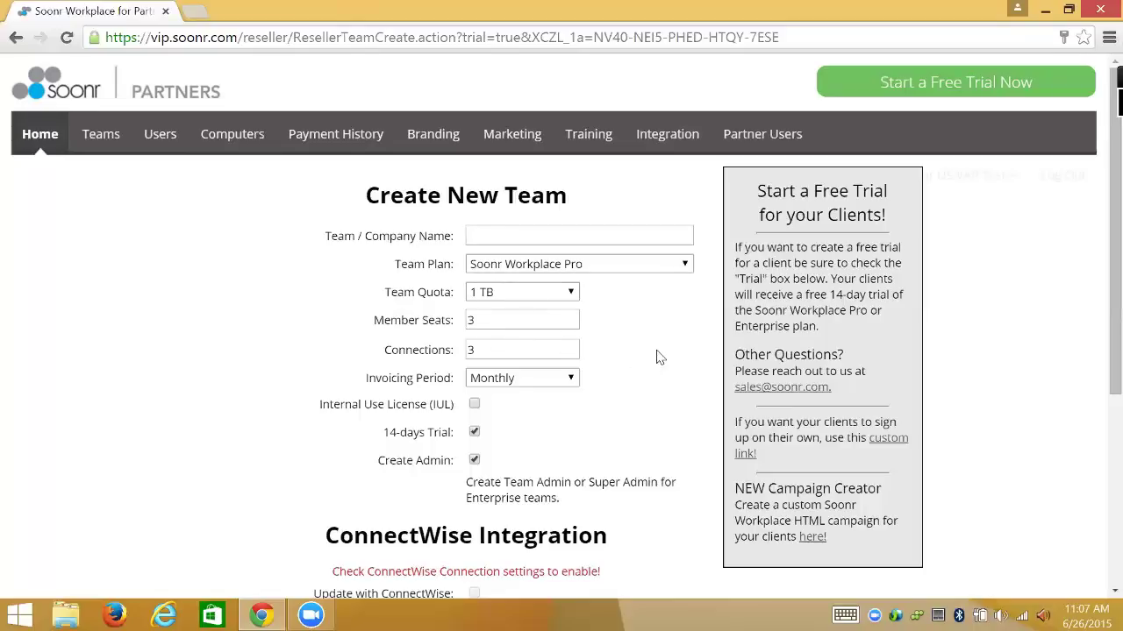
pyautogui.click(527, 381)
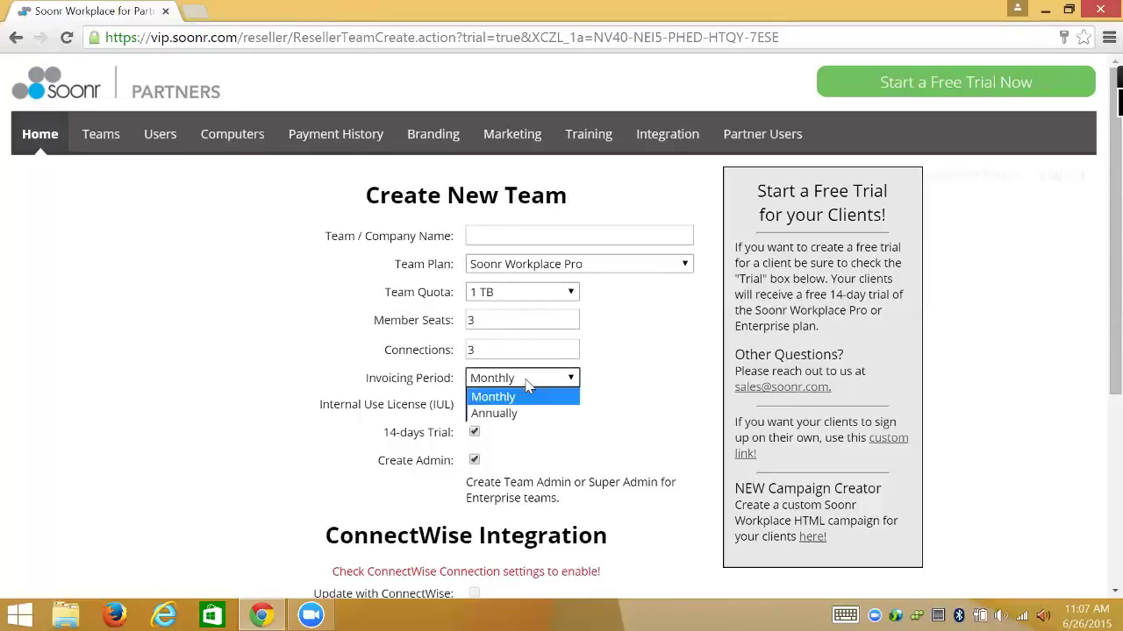
pyautogui.click(615, 397)
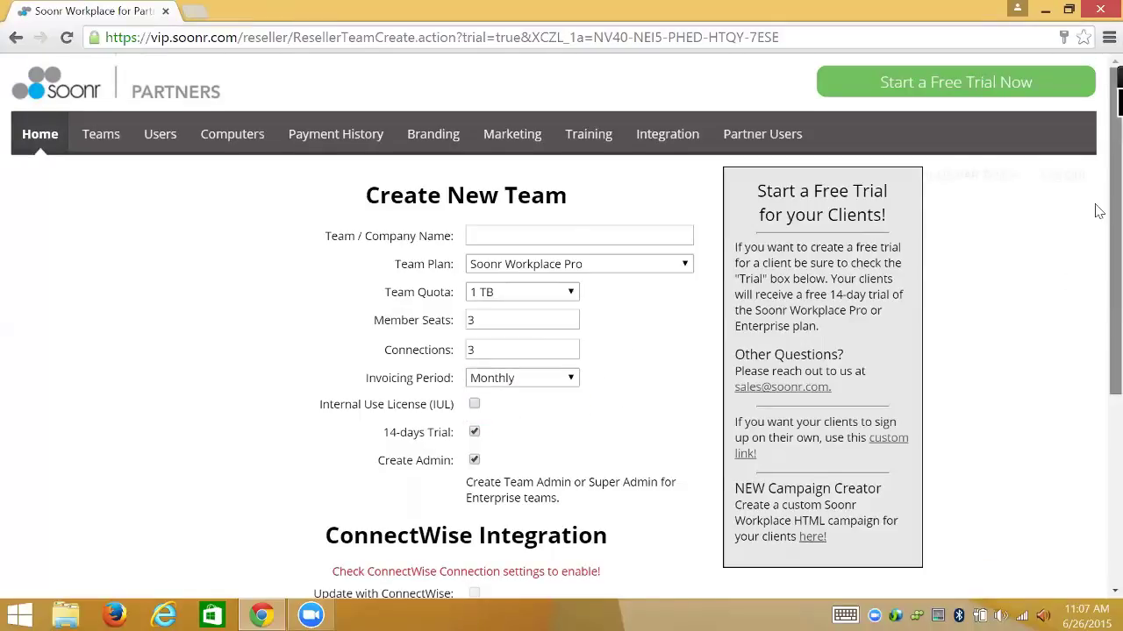
pyautogui.scroll(-2, 1096, 211)
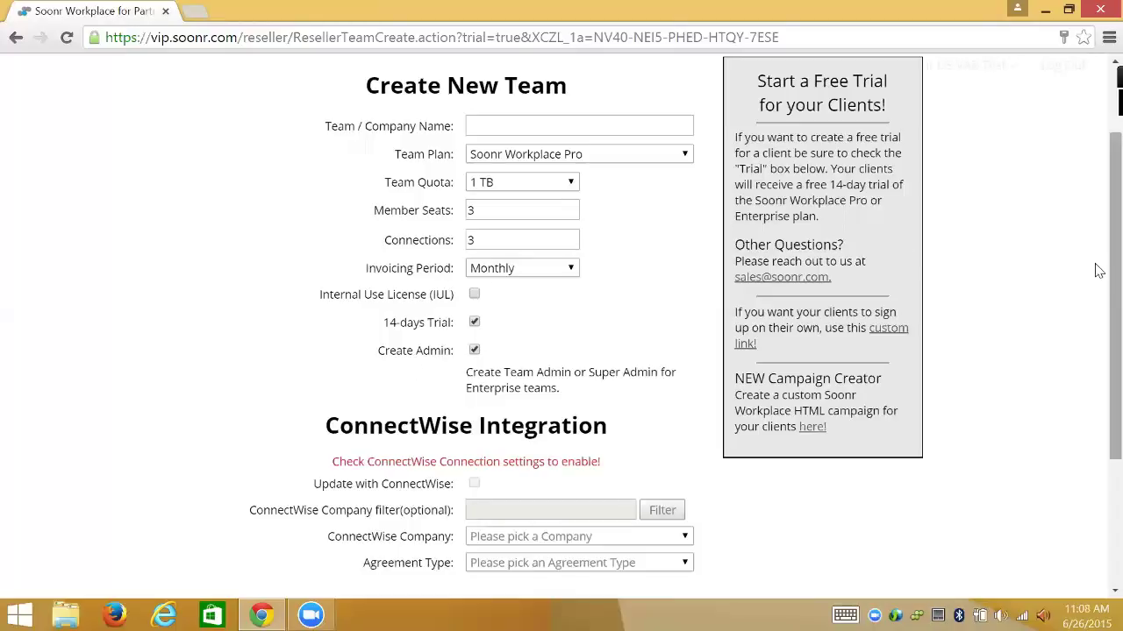
pyautogui.scroll(-3, 1095, 298)
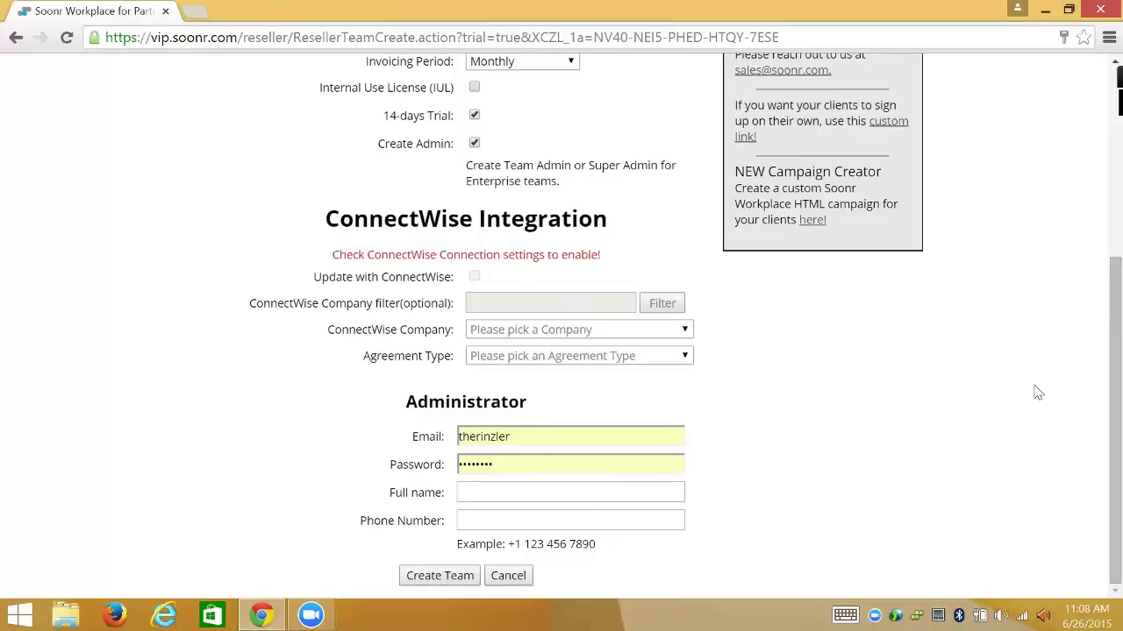
pyautogui.scroll(4, 1099, 349)
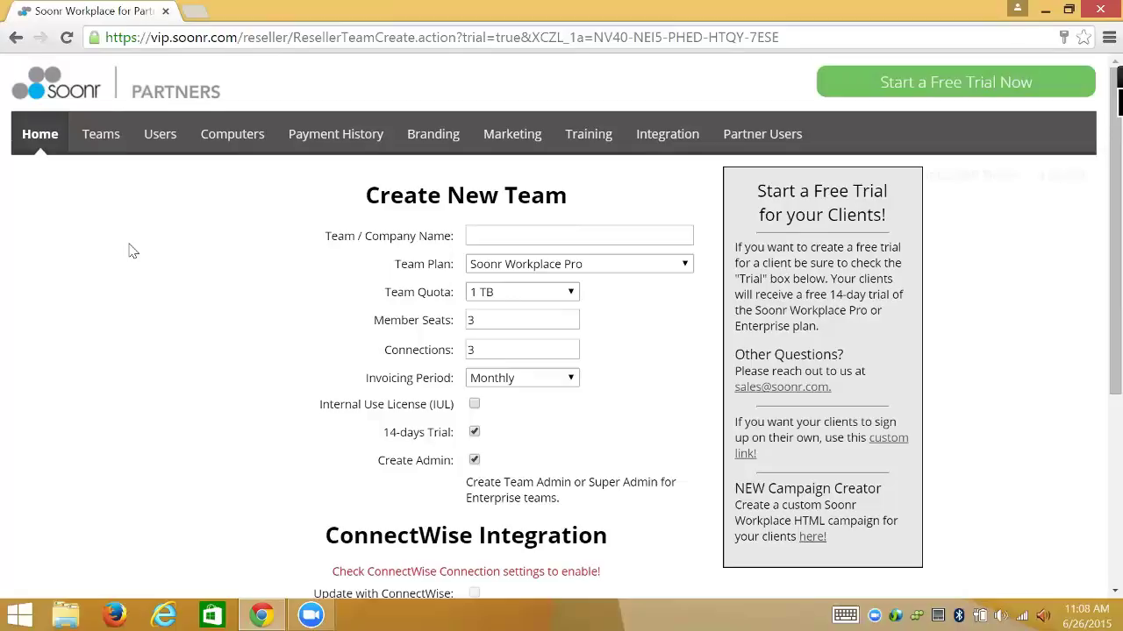
# From the list of teams, open Alchemy Solutions for editing, review its settings, and return to the list
pyautogui.click(96, 140)
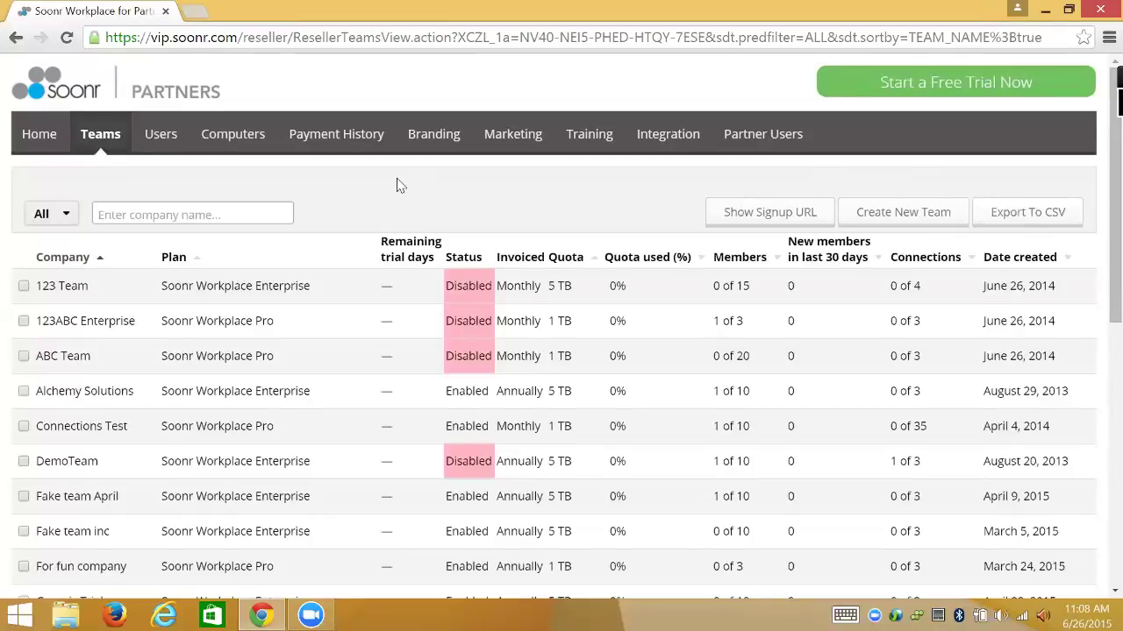
pyautogui.click(63, 218)
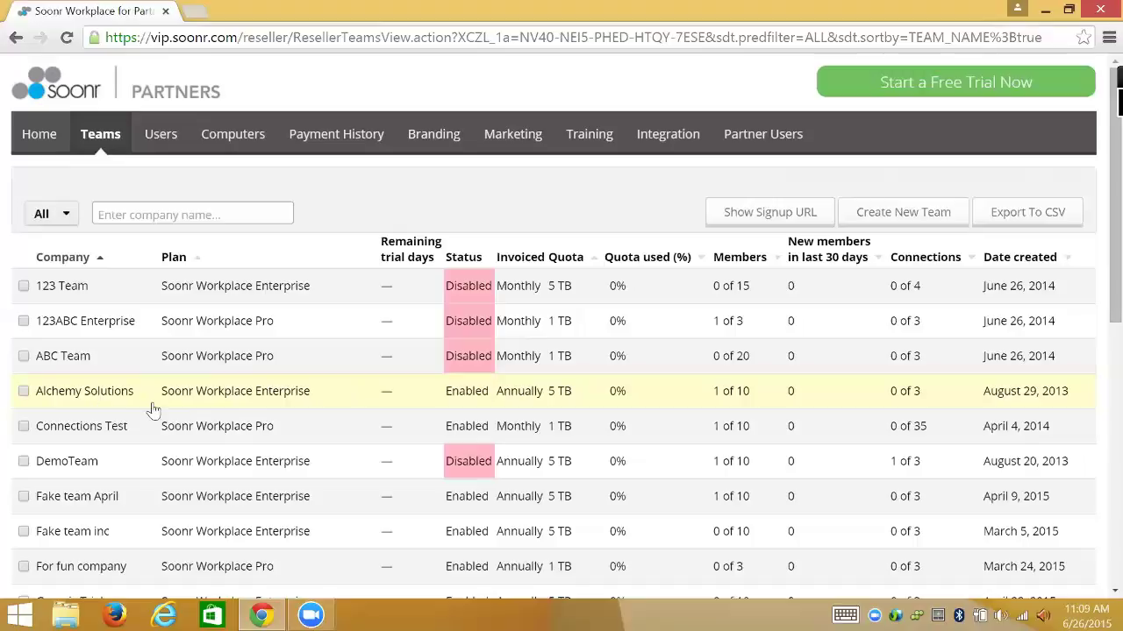
pyautogui.click(25, 393)
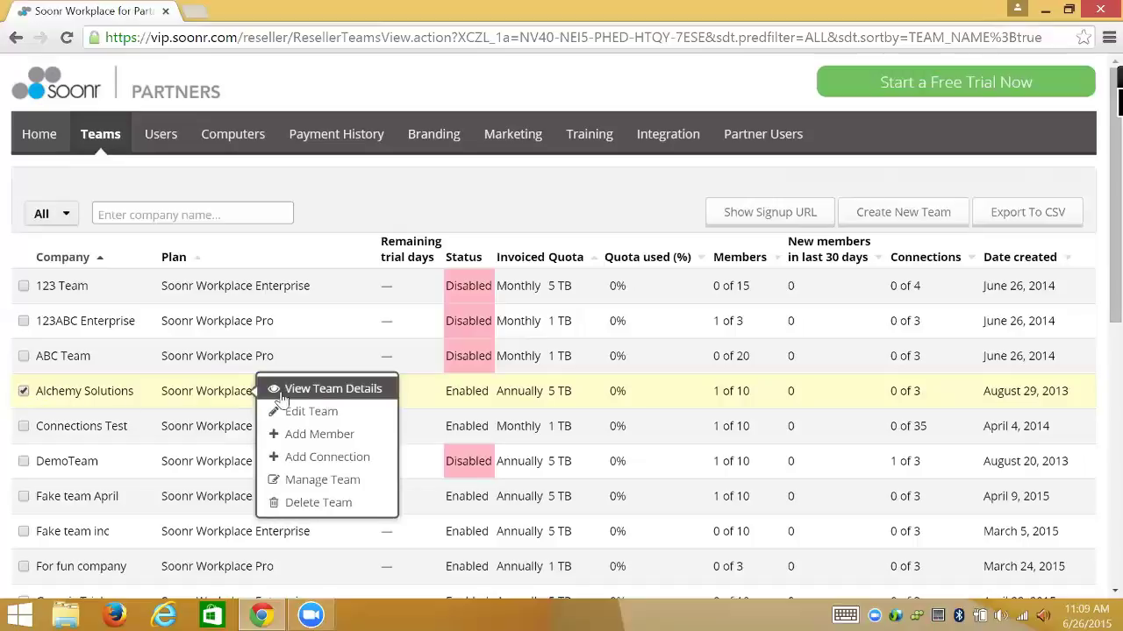
pyautogui.click(342, 417)
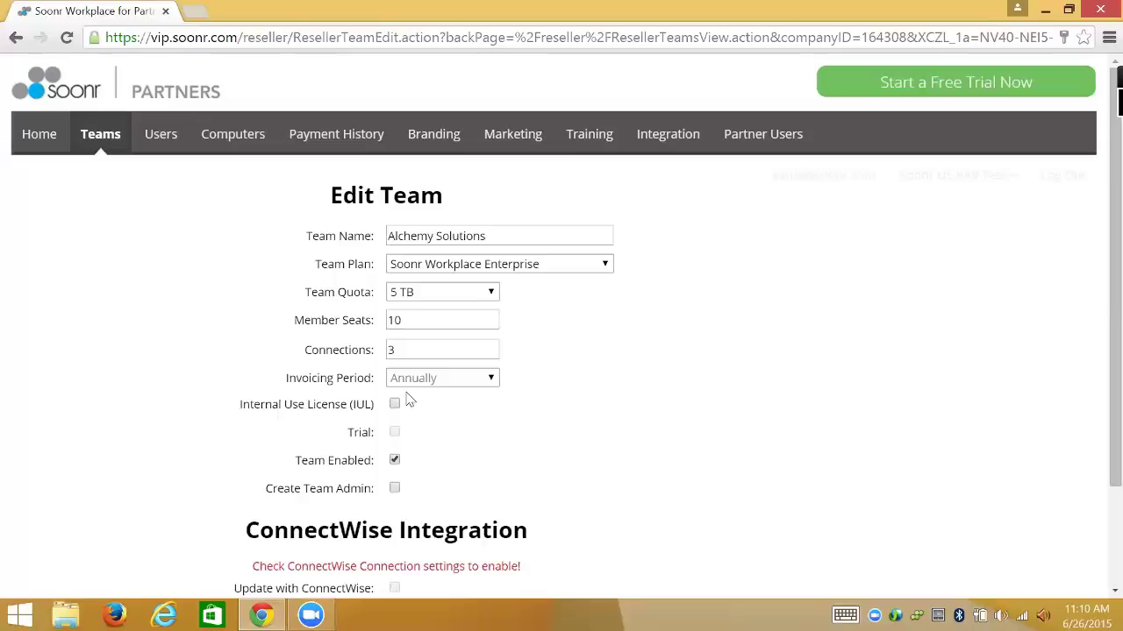
pyautogui.click(103, 141)
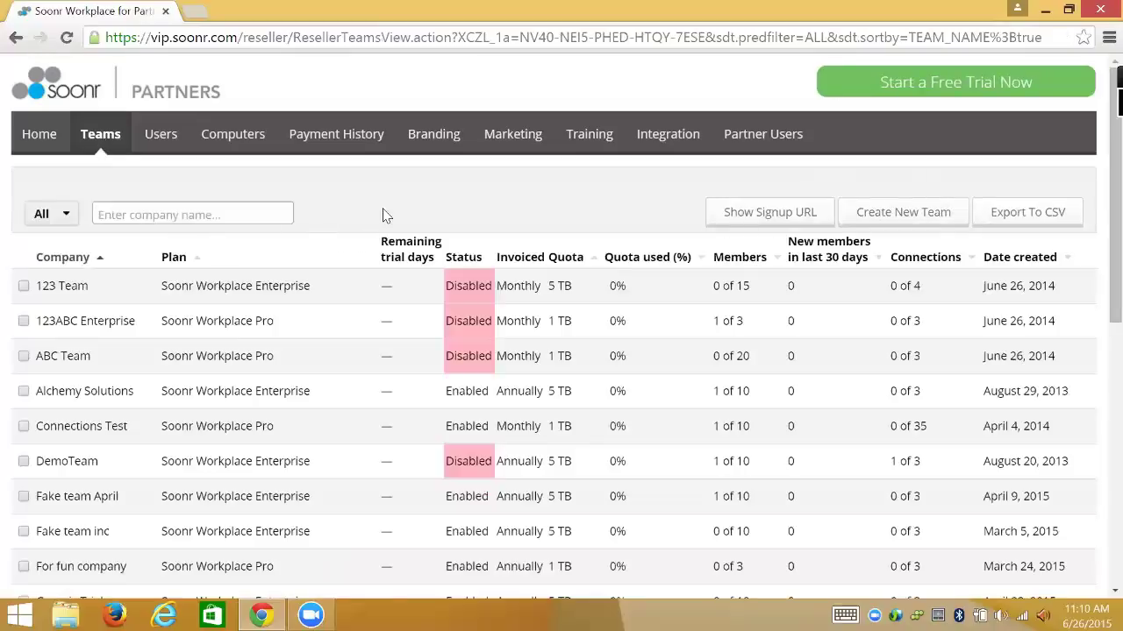
# Show the actions available for the Alchemy Solutions team and open its team details
pyautogui.click(24, 392)
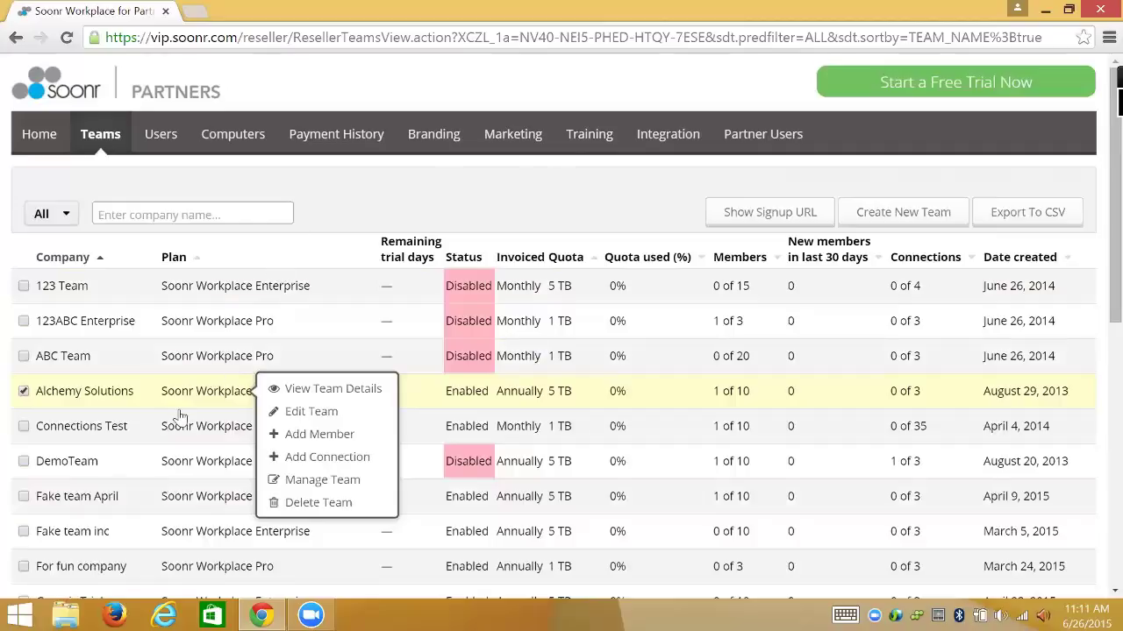
pyautogui.click(24, 392)
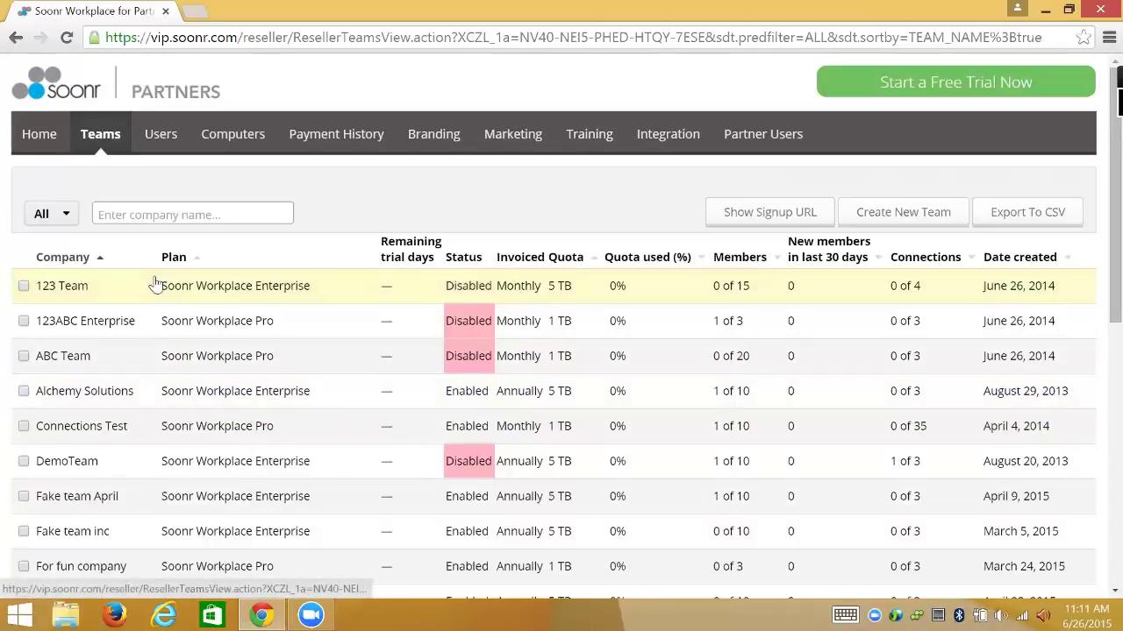
pyautogui.click(190, 400)
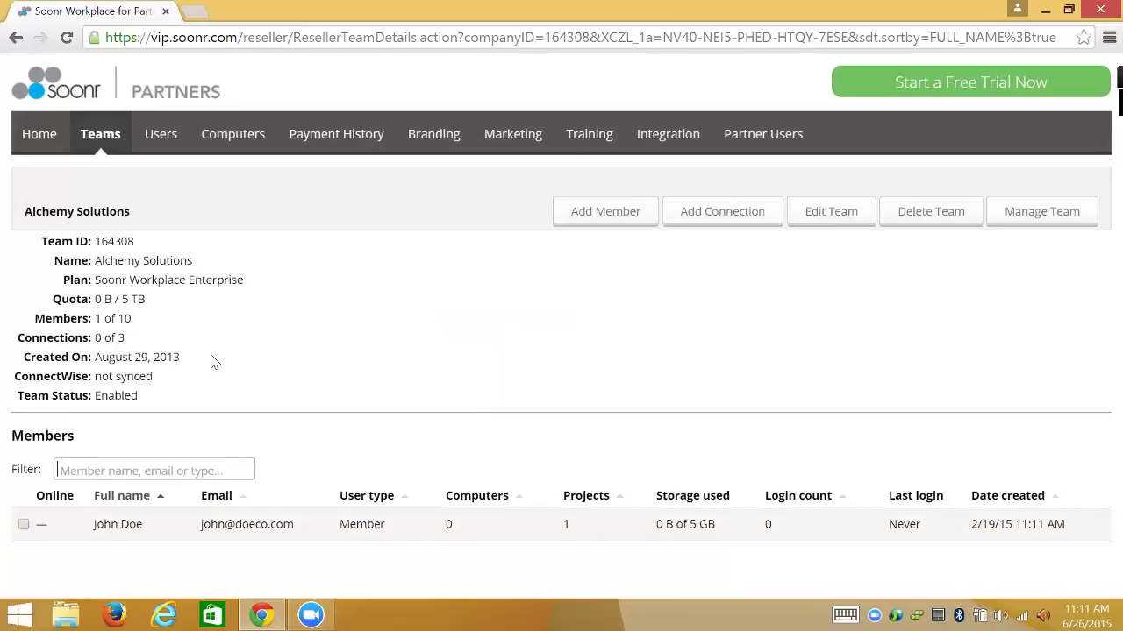
# Open management of the Alchemy Solutions team, review its members, configuration and reports, and return to the reseller's list of teams
pyautogui.click(1041, 214)
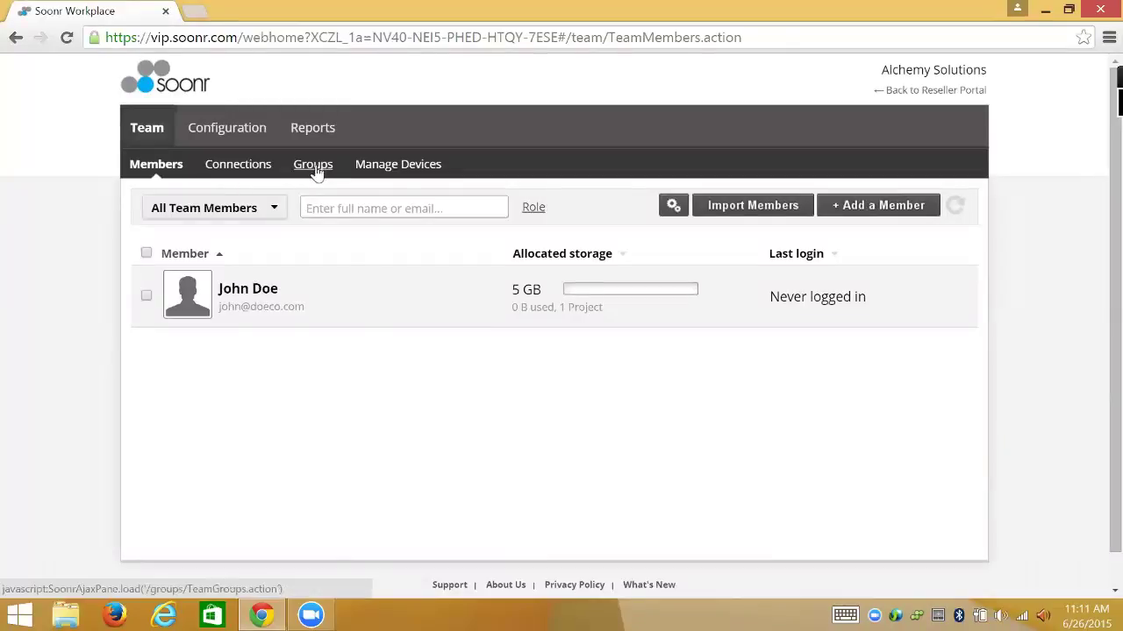
pyautogui.click(203, 128)
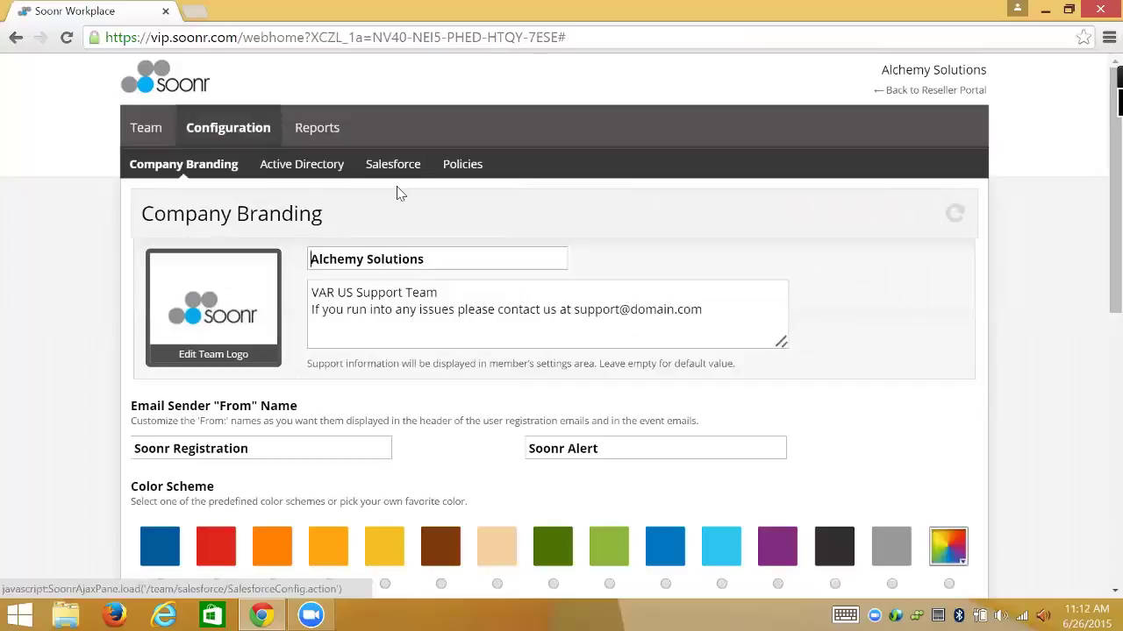
pyautogui.click(312, 127)
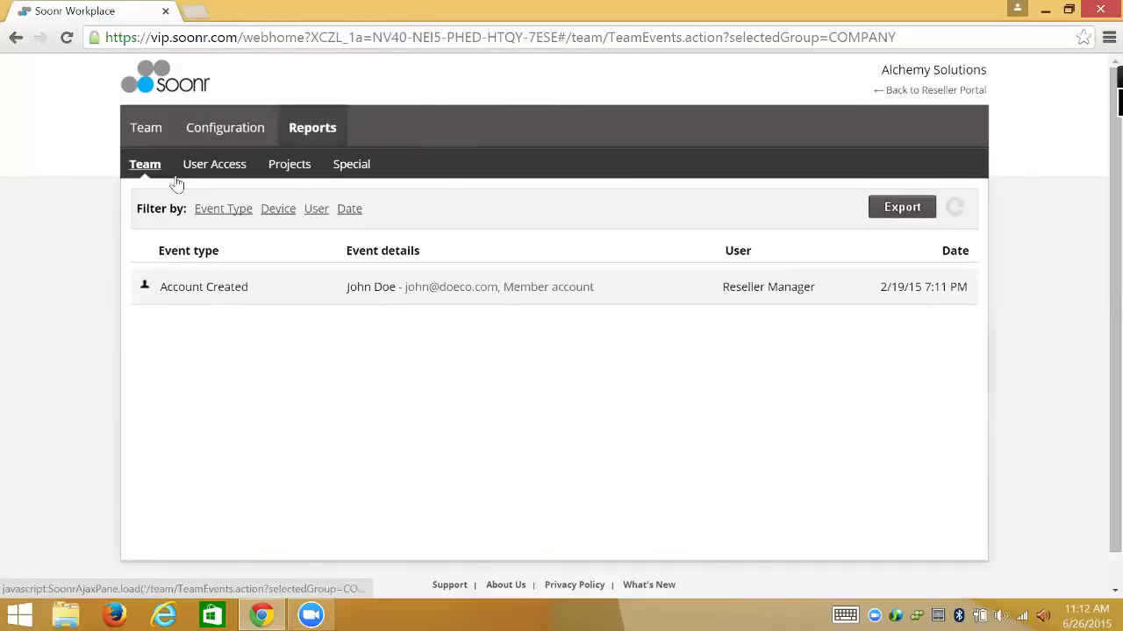
pyautogui.click(928, 92)
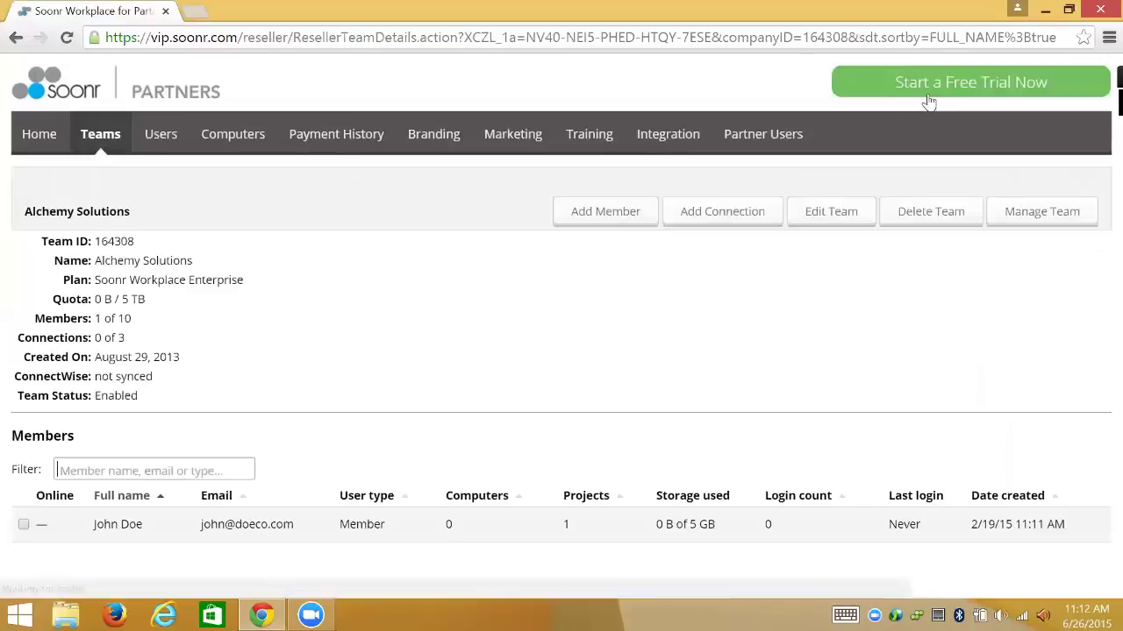
pyautogui.click(101, 138)
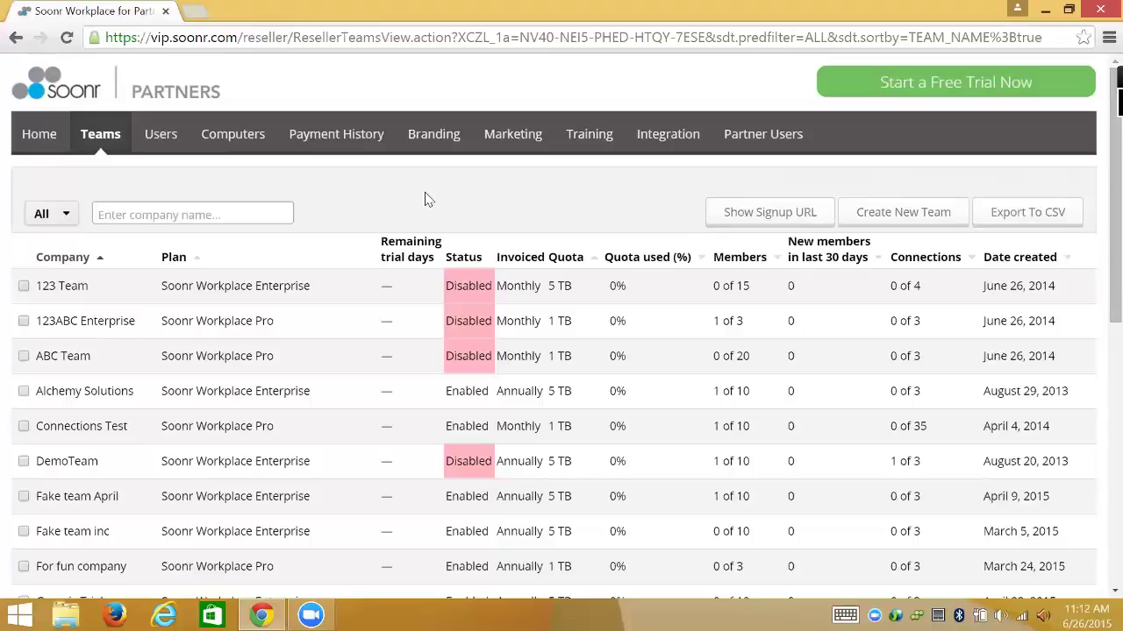
# Review the reseller account's users, computers and payment history
pyautogui.click(158, 136)
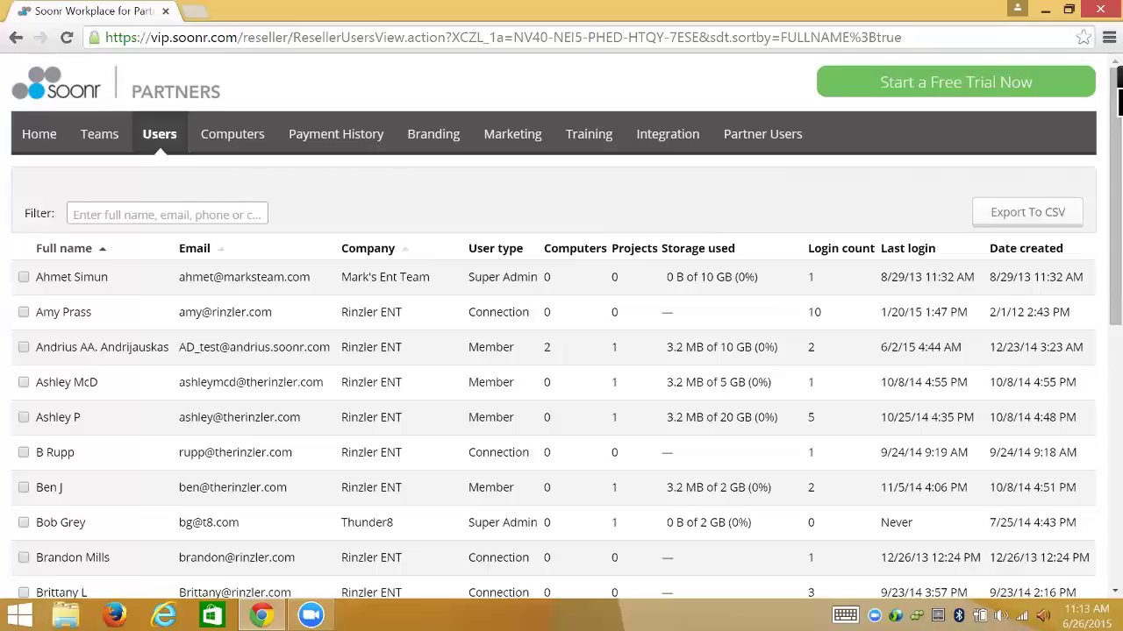
pyautogui.click(229, 138)
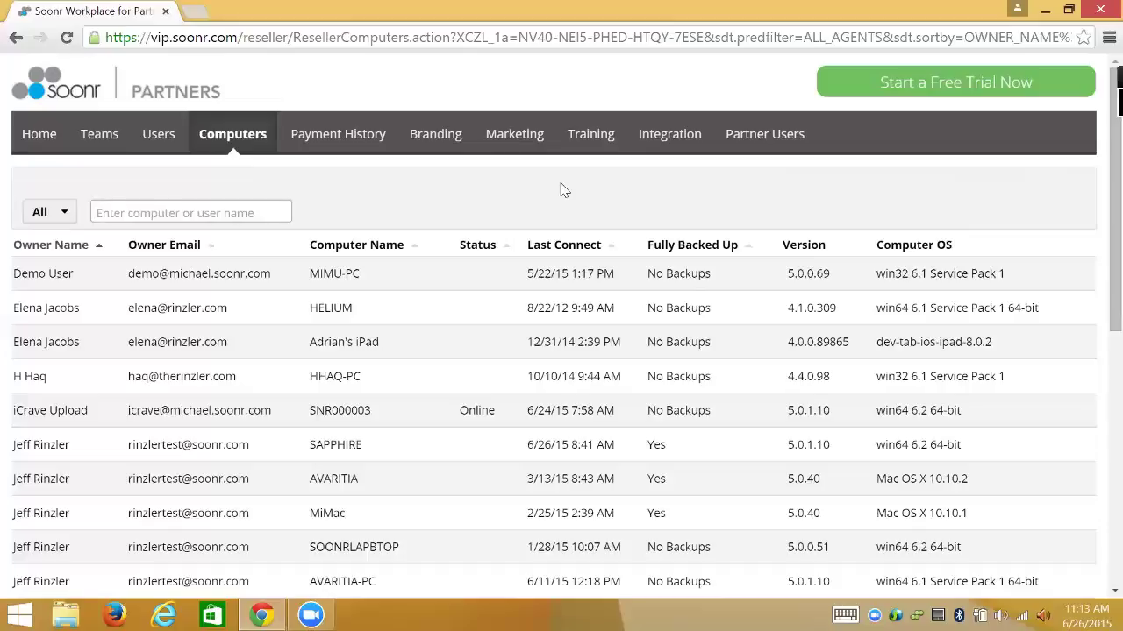
pyautogui.click(354, 140)
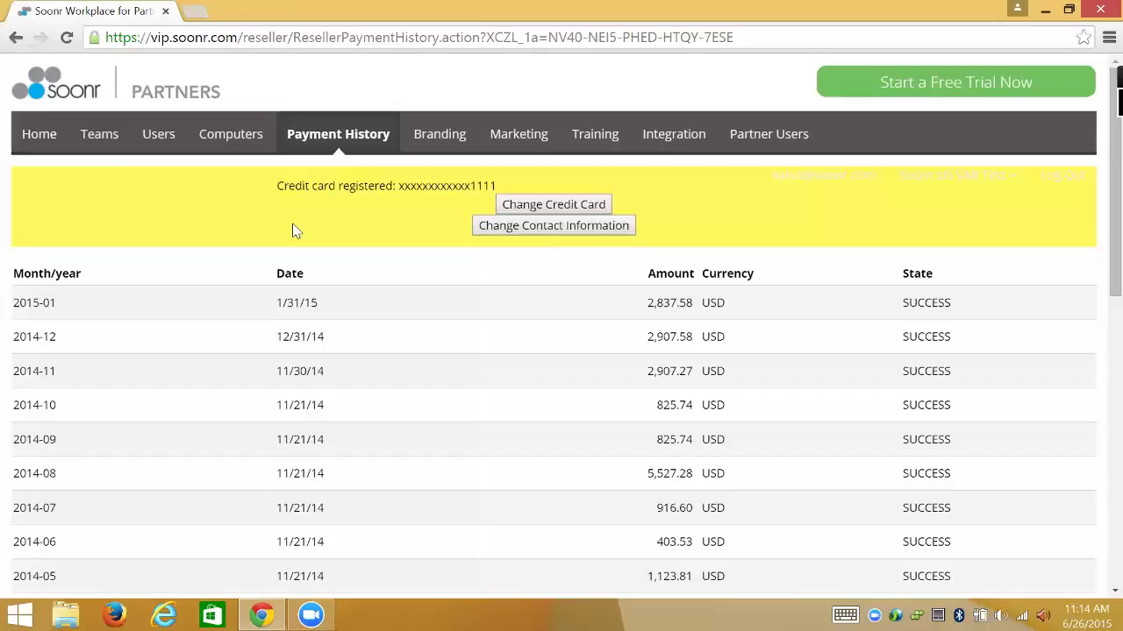
# Open the reseller Branding settings and examine the support information, web logo and color scheme options
pyautogui.click(436, 133)
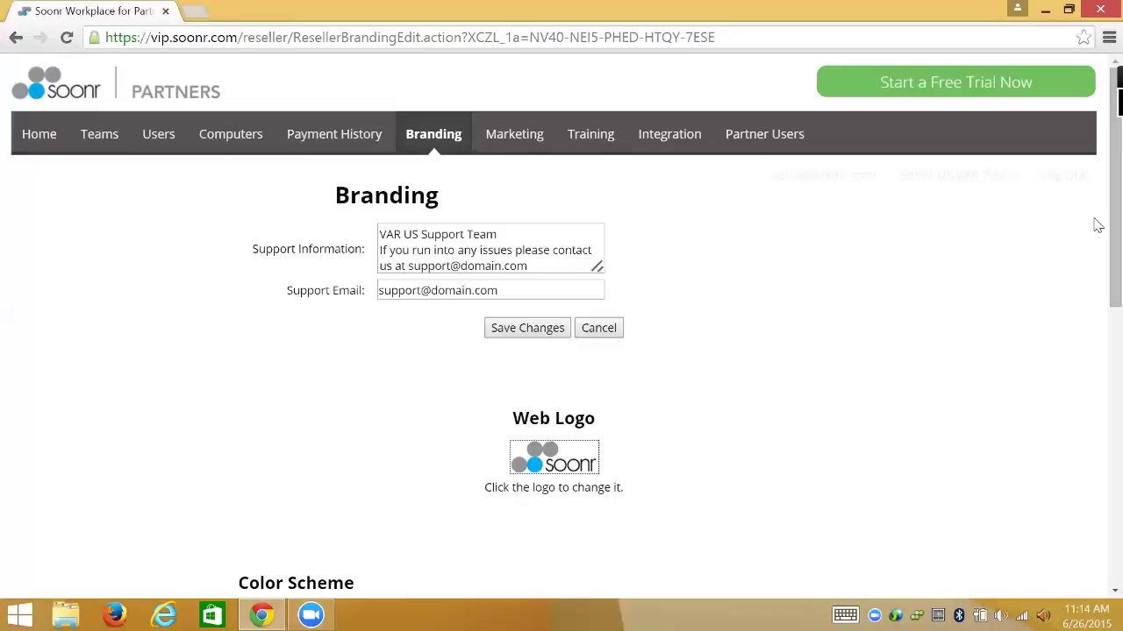
pyautogui.scroll(-5, 1096, 228)
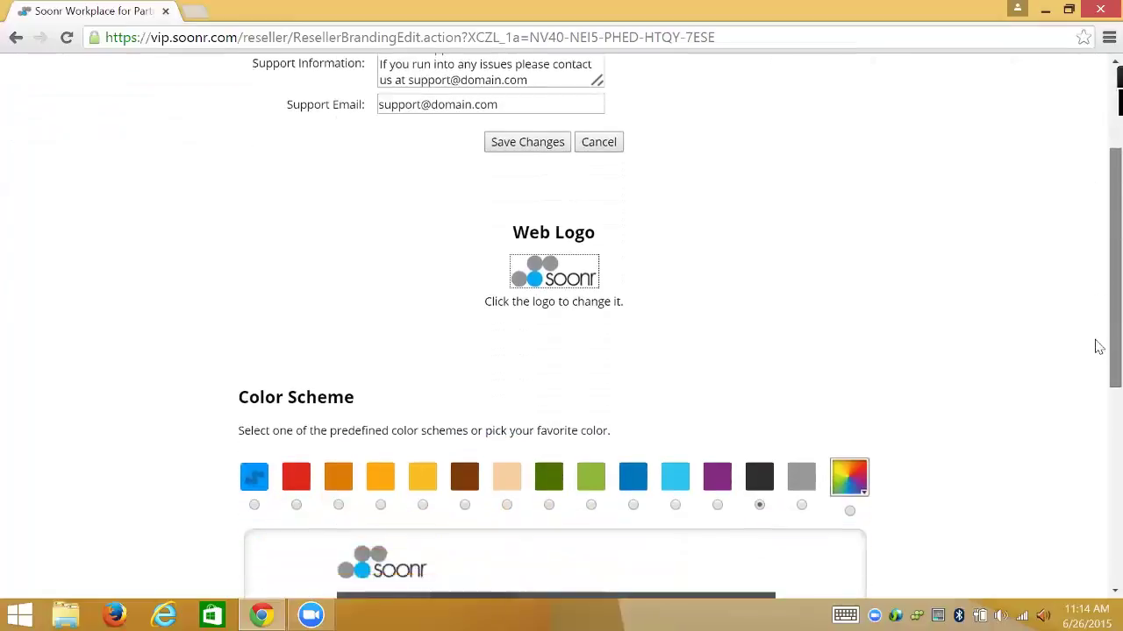
pyautogui.scroll(5, 1095, 377)
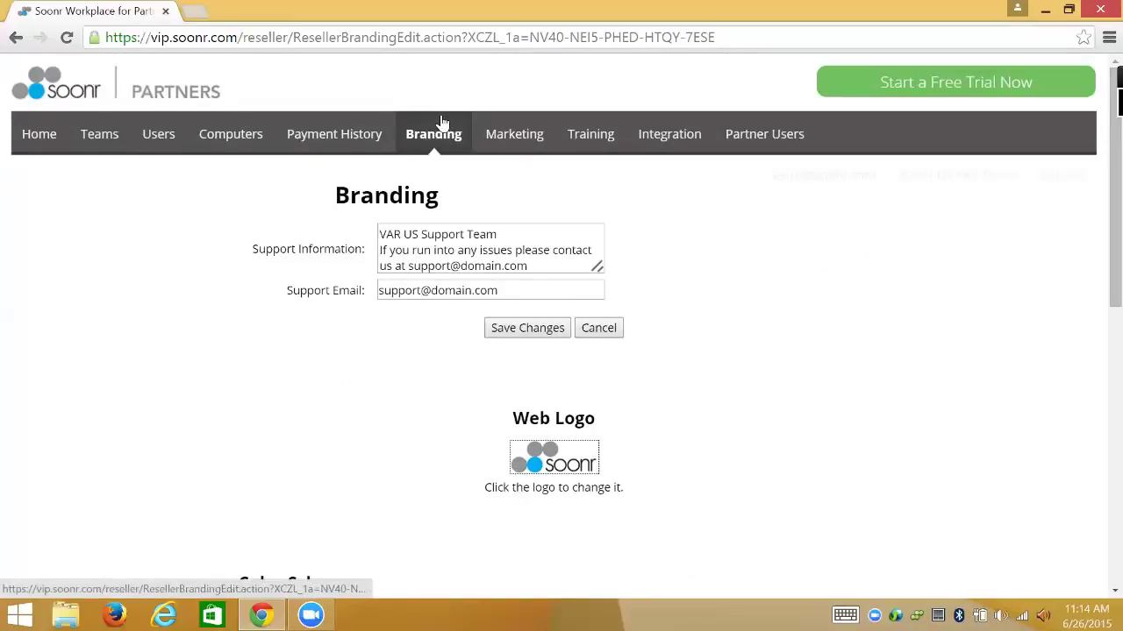
# Open the Marketing resources and look through the assets, collateral, case studies, partner program and competitive materials
pyautogui.click(513, 133)
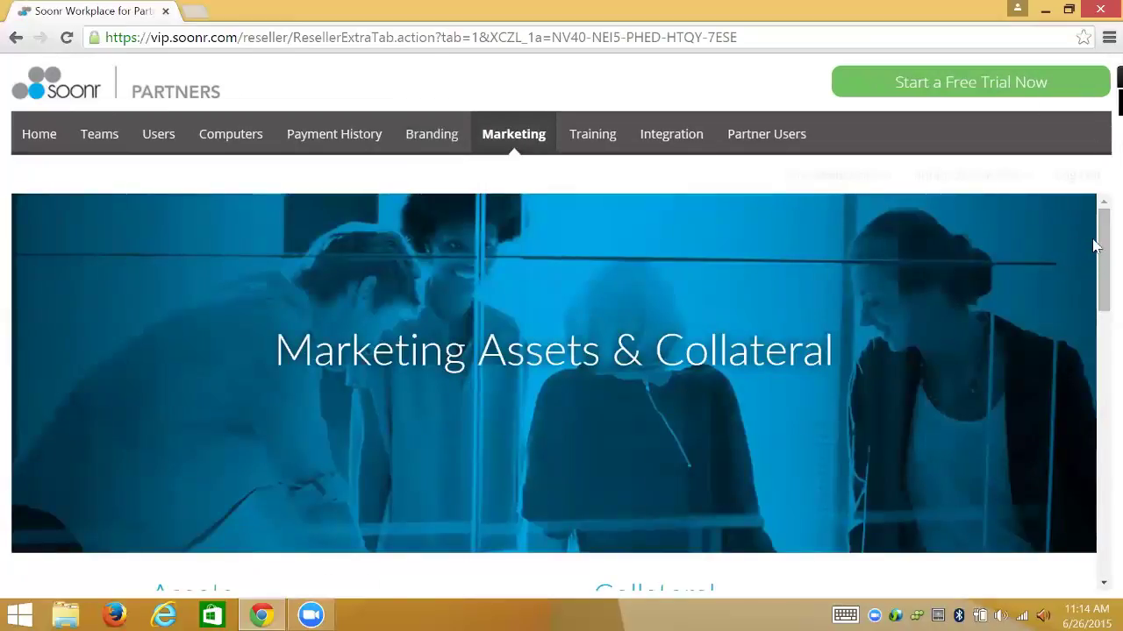
pyautogui.moveTo(1099, 235); pyautogui.dragTo(1099, 331)
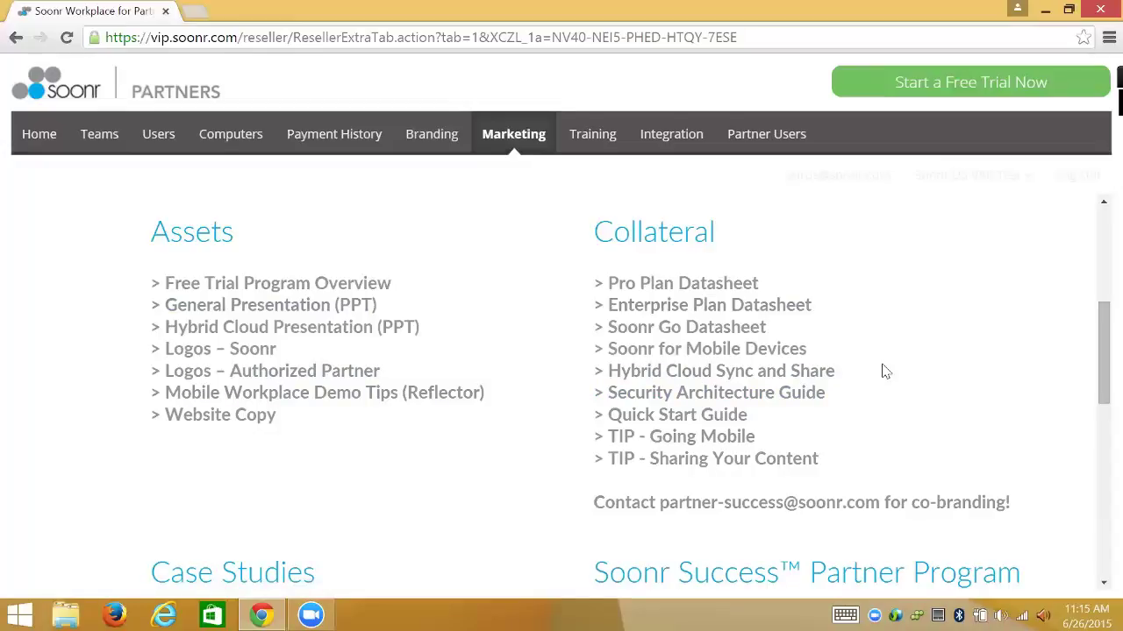
pyautogui.moveTo(1099, 318); pyautogui.dragTo(1099, 403)
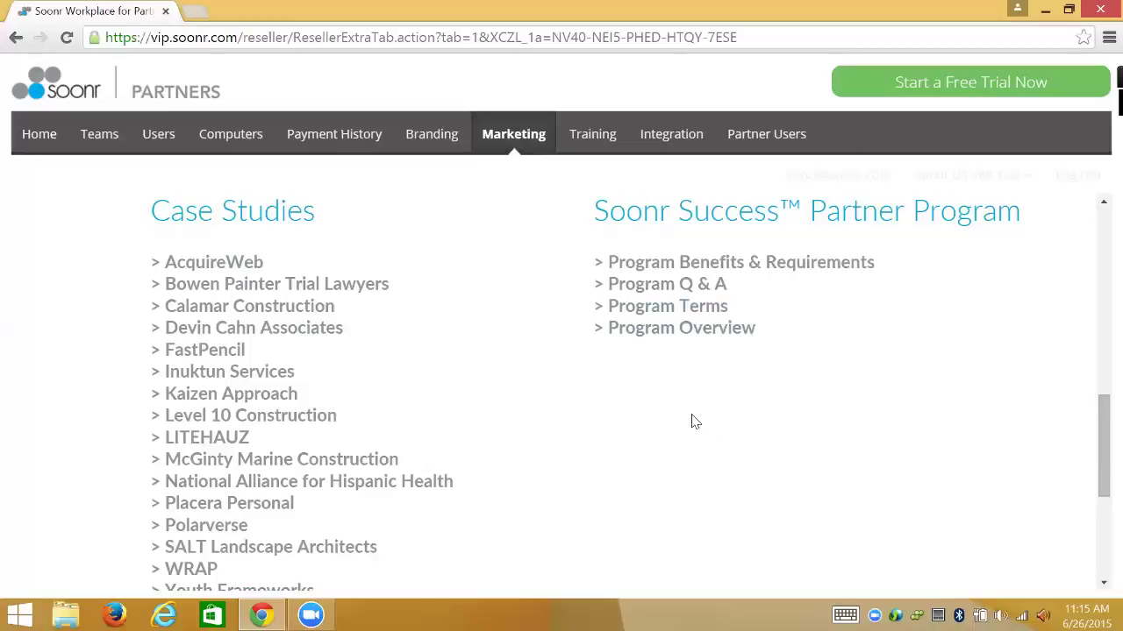
pyautogui.moveTo(1099, 436); pyautogui.dragTo(1099, 517)
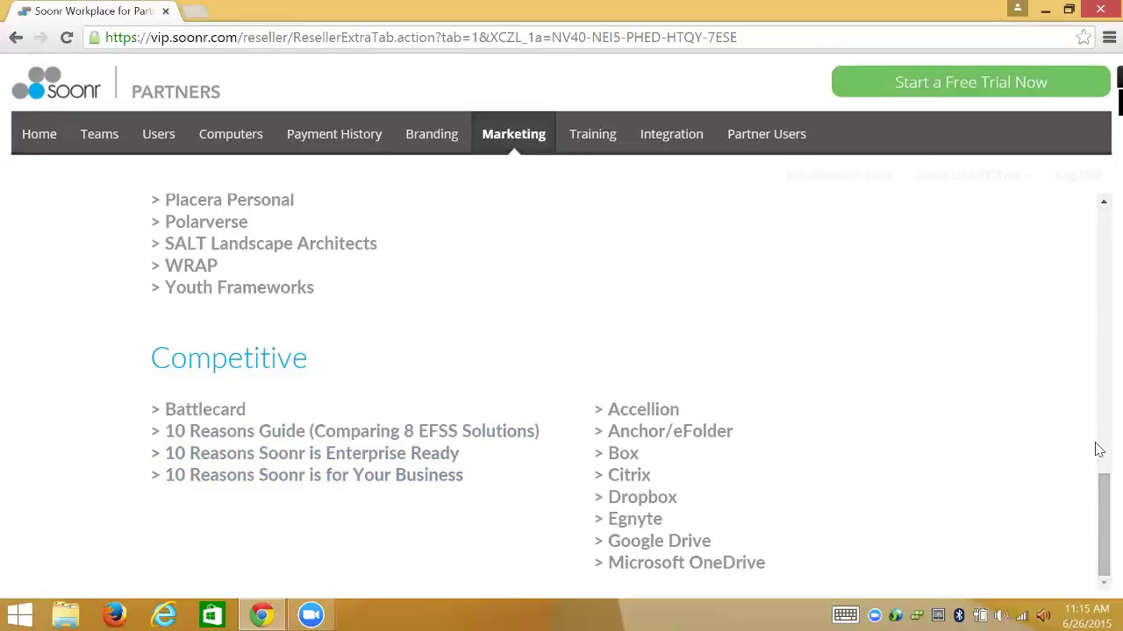
# Open the Training resources and look through the data sheets, service agreements, and FAQ and tech support documents
pyautogui.moveTo(1096, 514); pyautogui.dragTo(1092, 247)
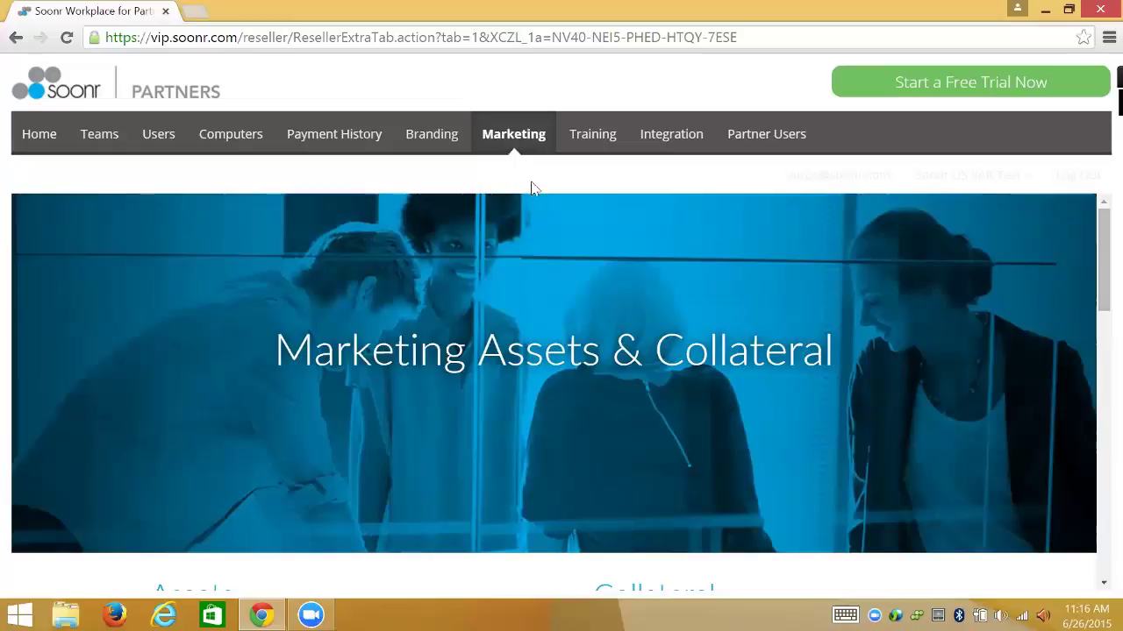
pyautogui.click(588, 138)
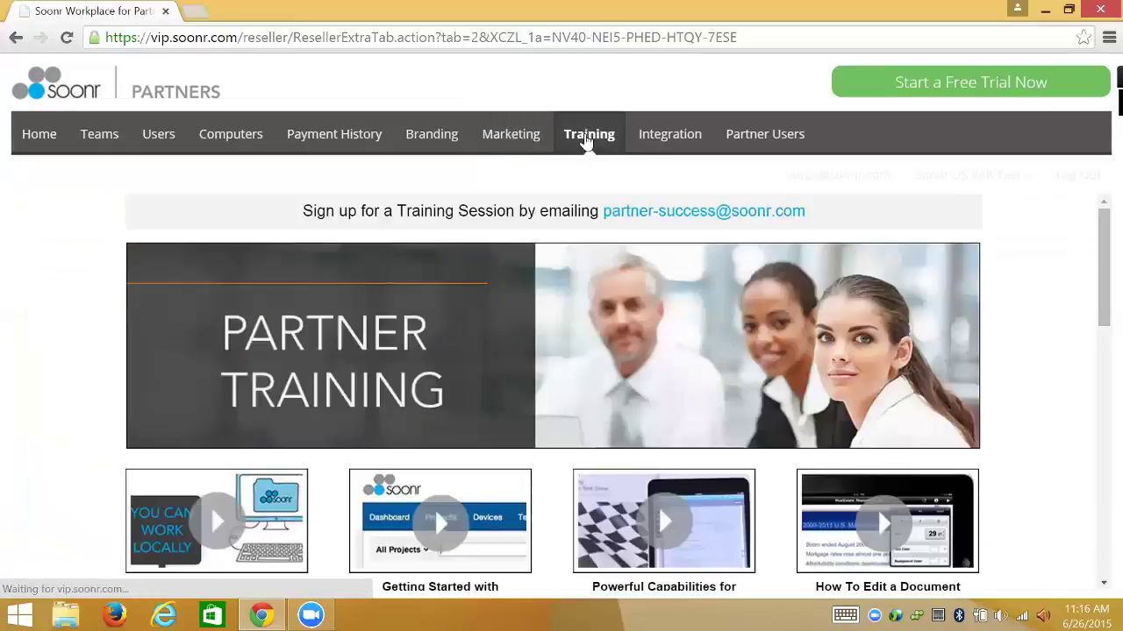
pyautogui.moveTo(1098, 227); pyautogui.dragTo(1098, 357)
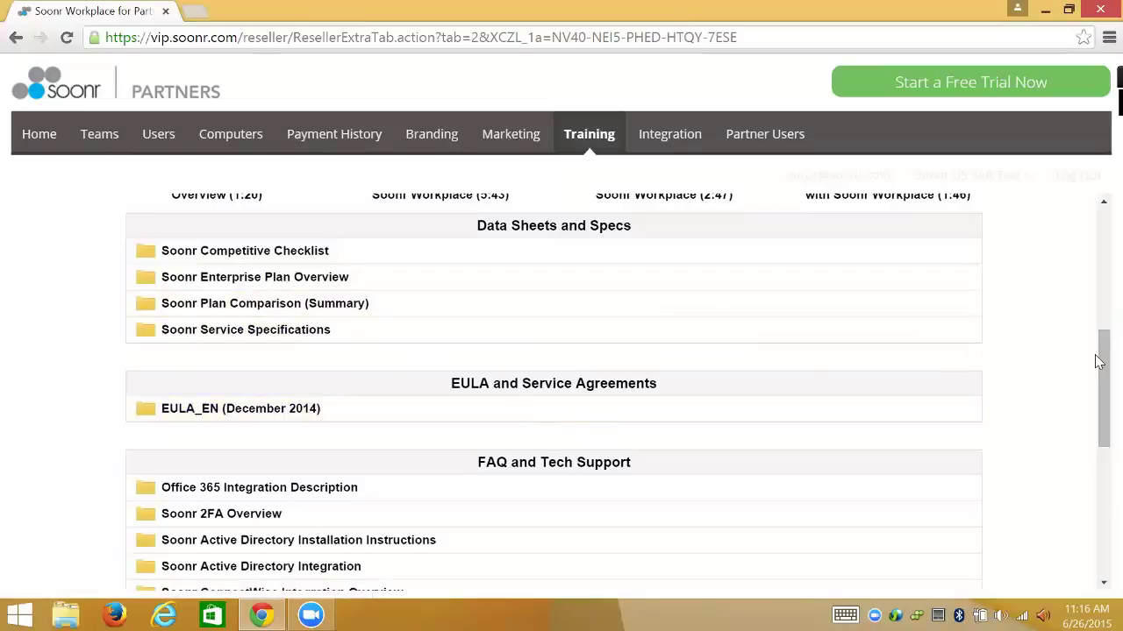
pyautogui.moveTo(1098, 359); pyautogui.dragTo(1098, 427)
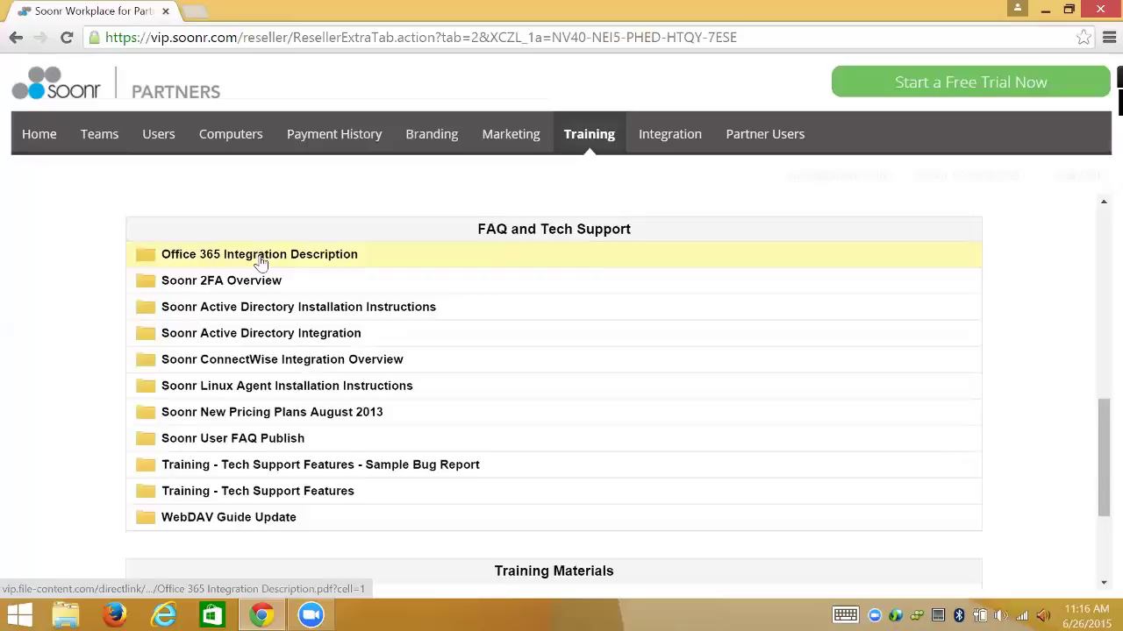
# Read the Tech Support Features sample bug report, close it, and look over the Training Materials list
pyautogui.click(344, 467)
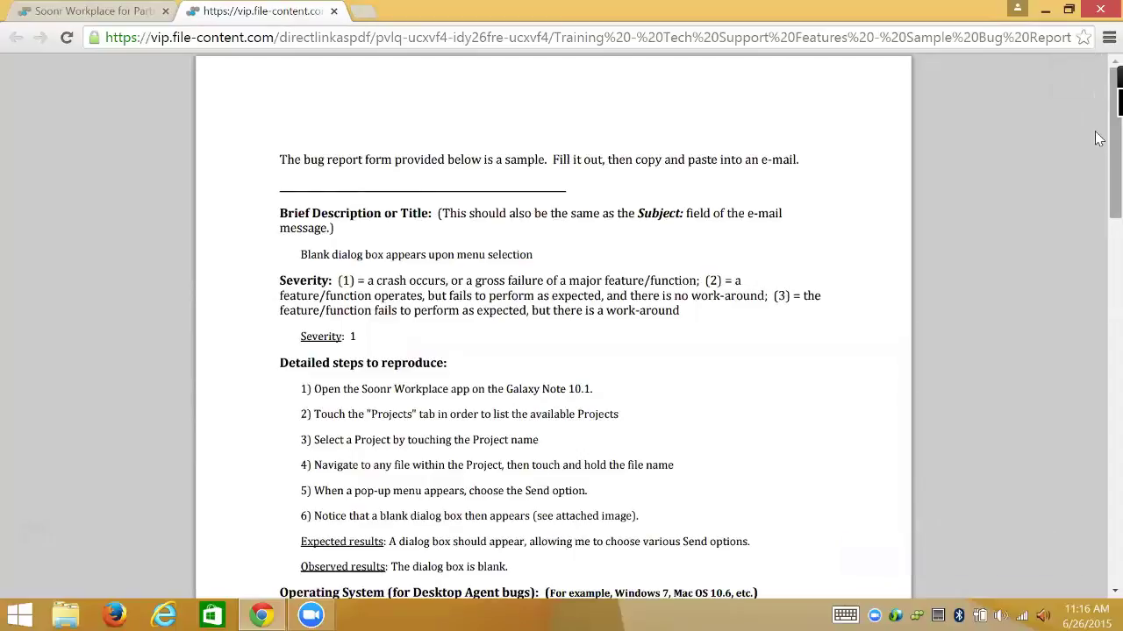
pyautogui.scroll(-5, 1099, 166)
pyautogui.scroll(-9, 1099, 202)
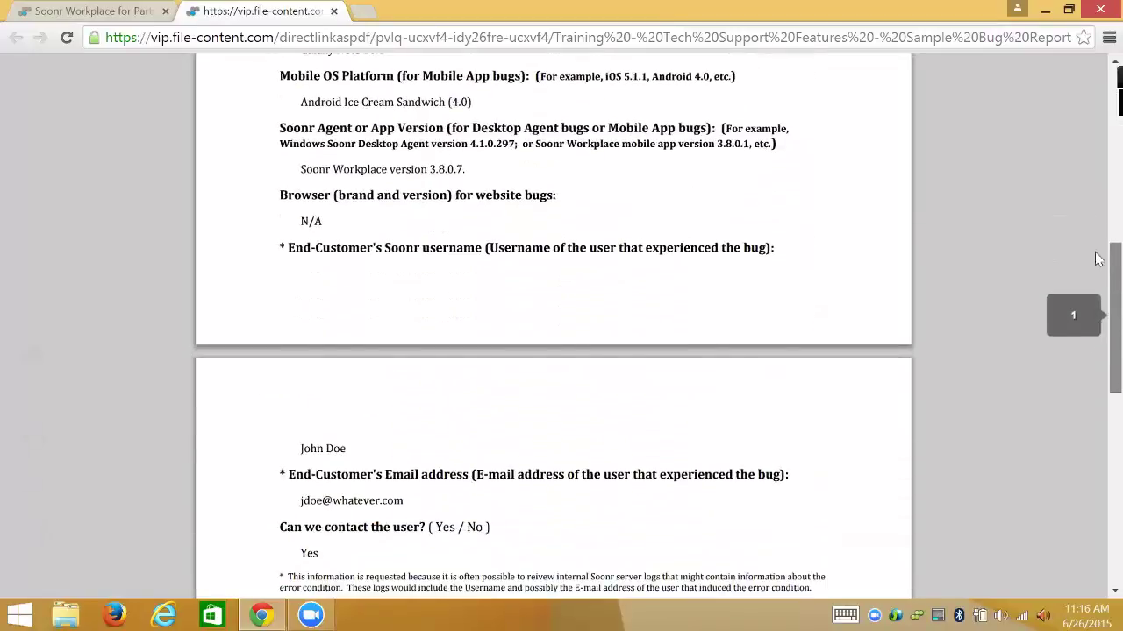
pyautogui.scroll(14, 1099, 259)
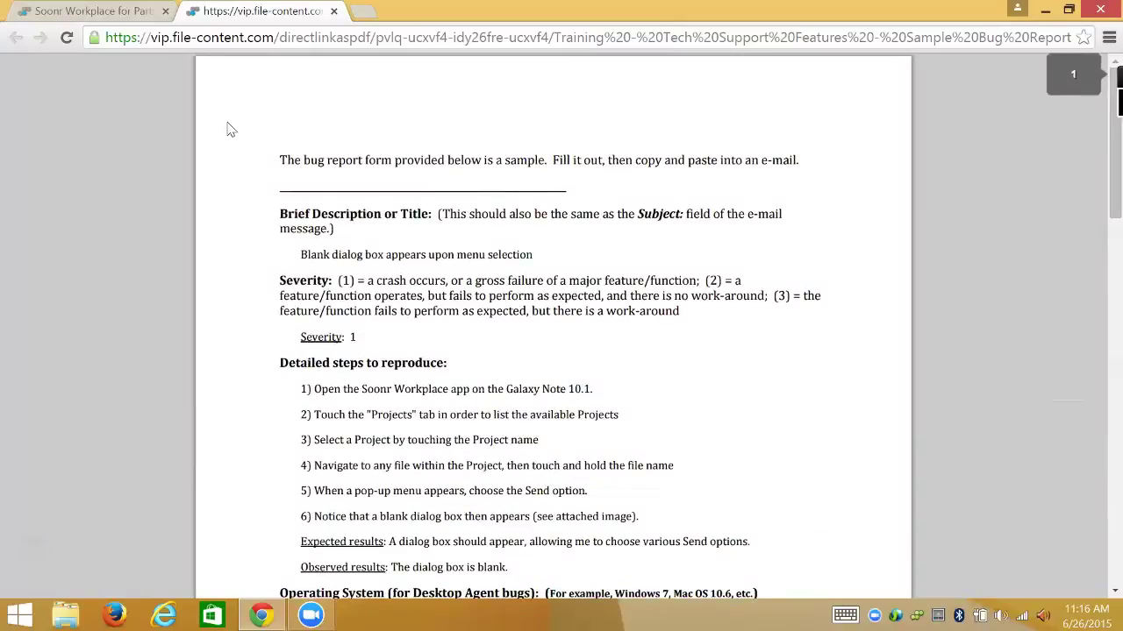
pyautogui.click(334, 11)
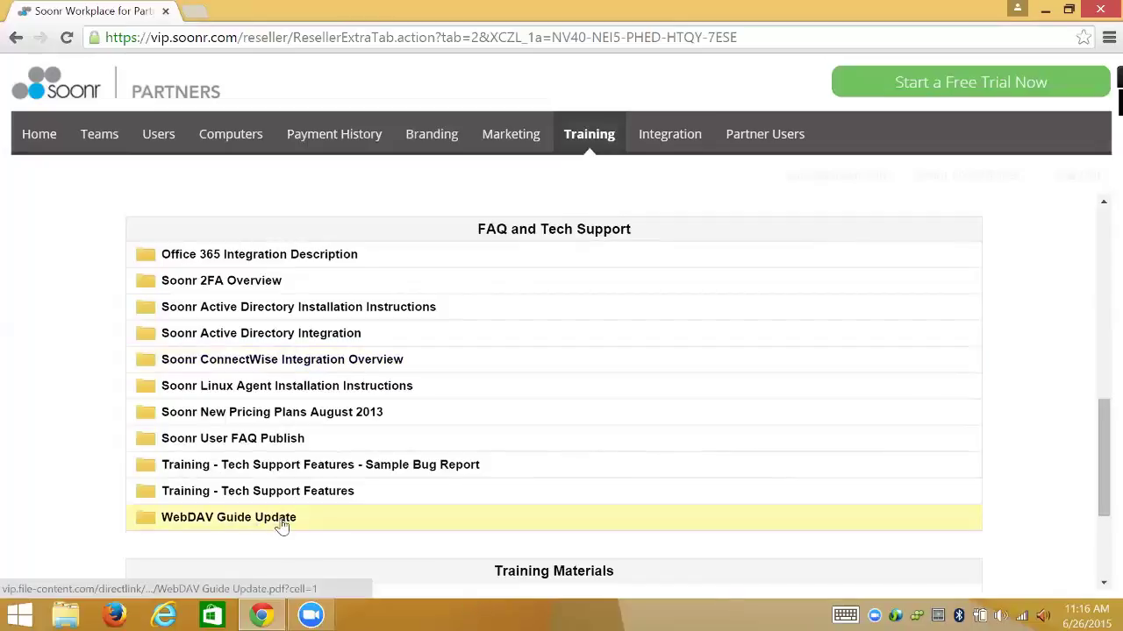
pyautogui.moveTo(1099, 429); pyautogui.dragTo(1097, 532)
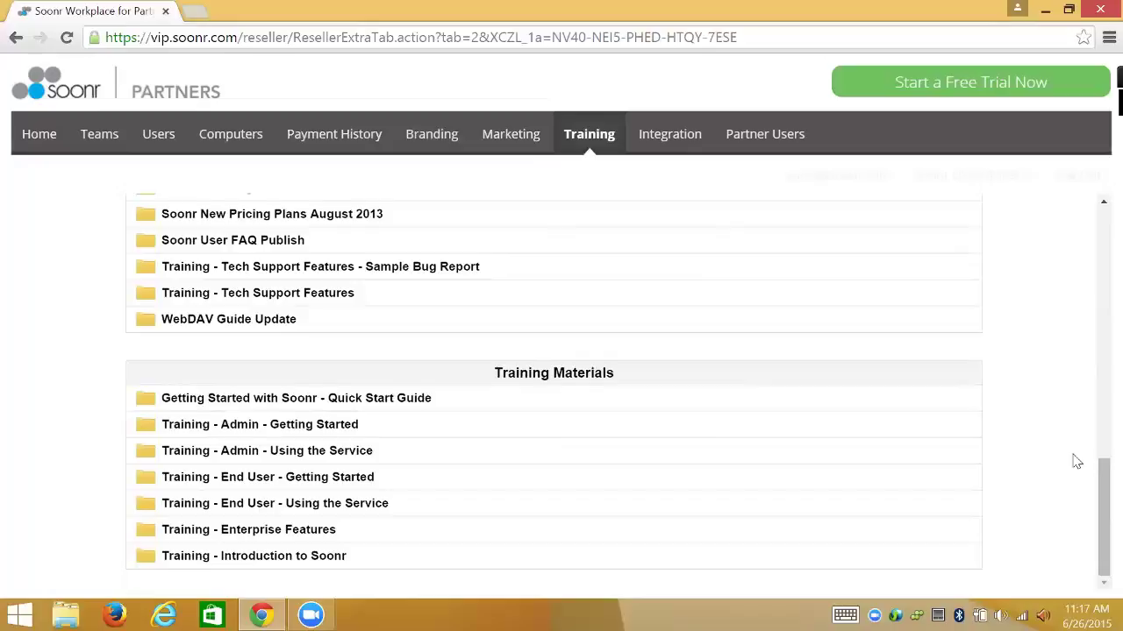
pyautogui.moveTo(1096, 532); pyautogui.dragTo(1098, 214)
# Review the ConnectWise integration settings and the list of partner users, and return to the portal's home page
pyautogui.click(658, 138)
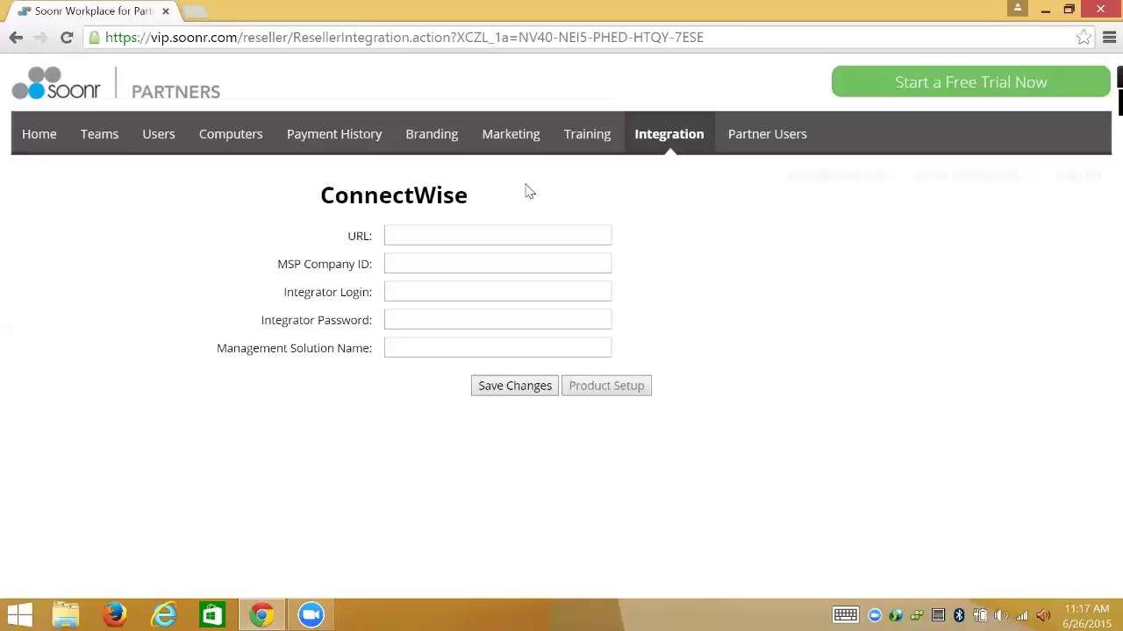
pyautogui.click(763, 137)
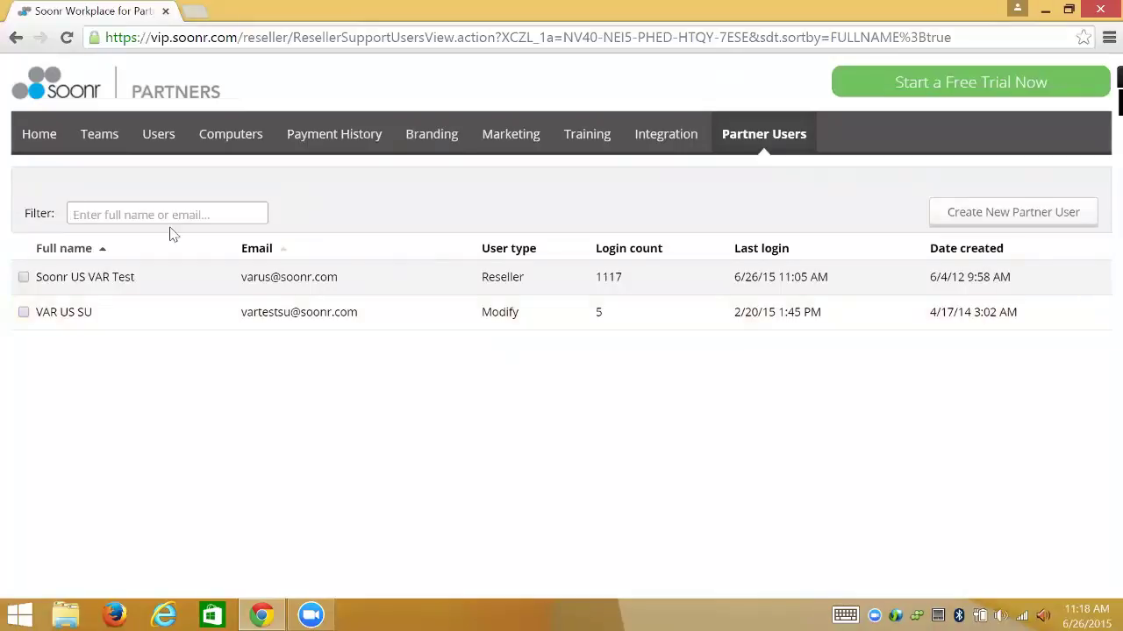
pyautogui.click(39, 136)
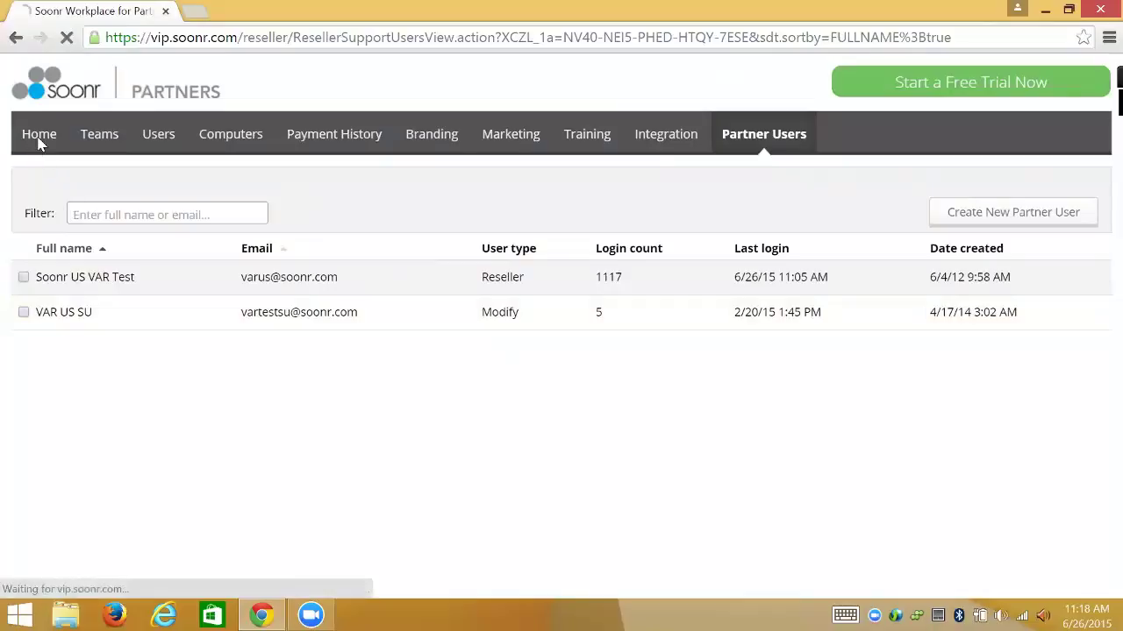
pyautogui.press('super')
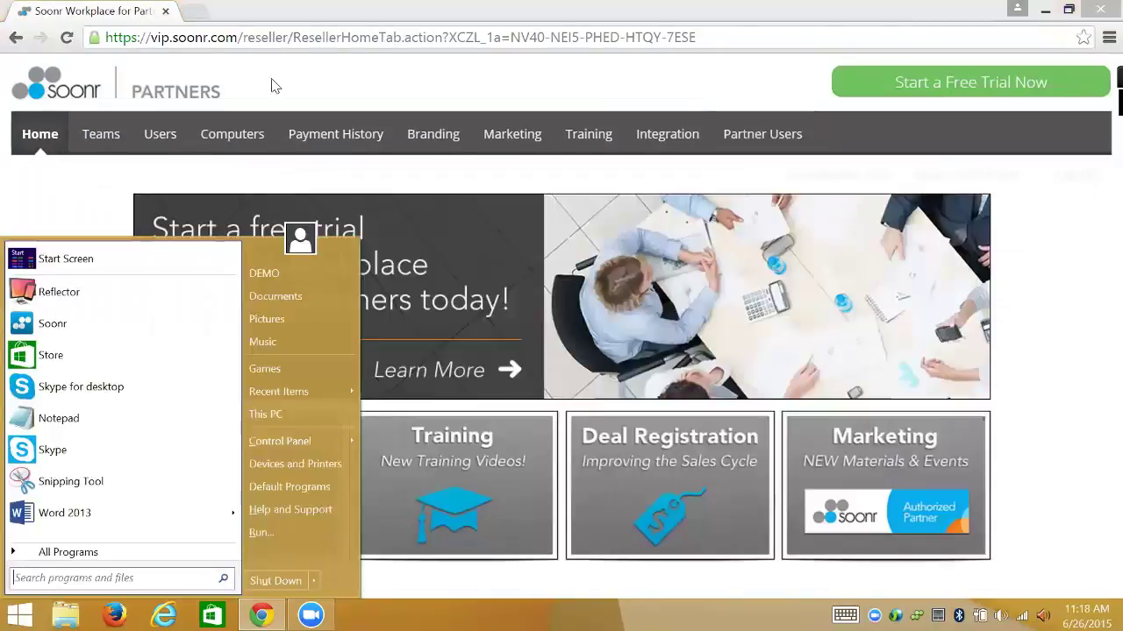
pyautogui.press('super')
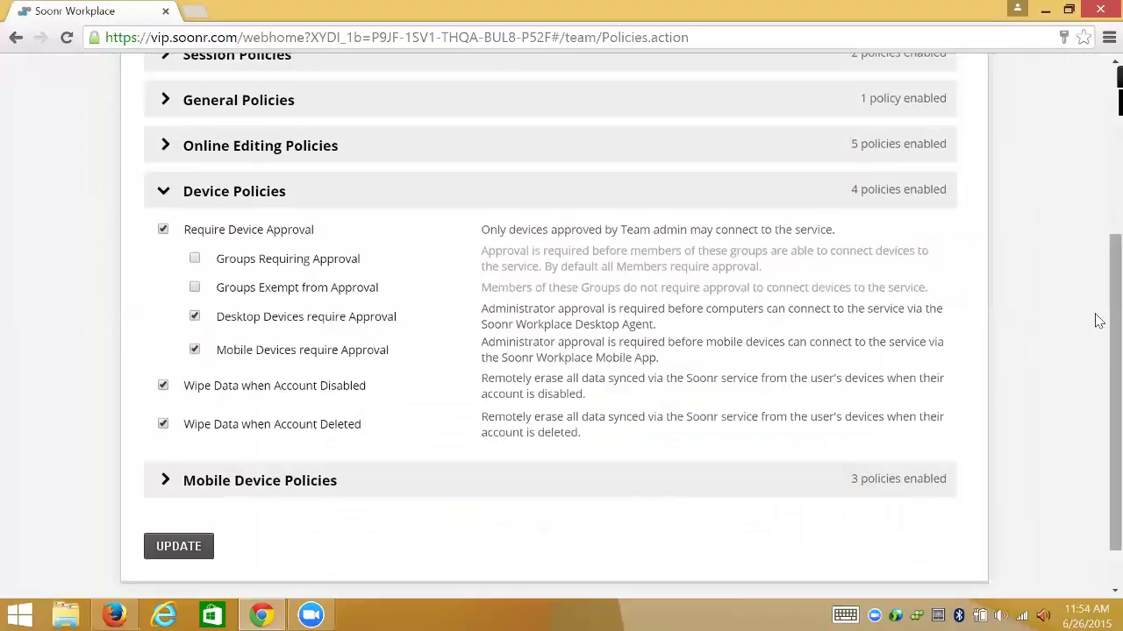
# Examine the policy categories on the team's Policies configuration page
pyautogui.scroll(3, 1099, 321)
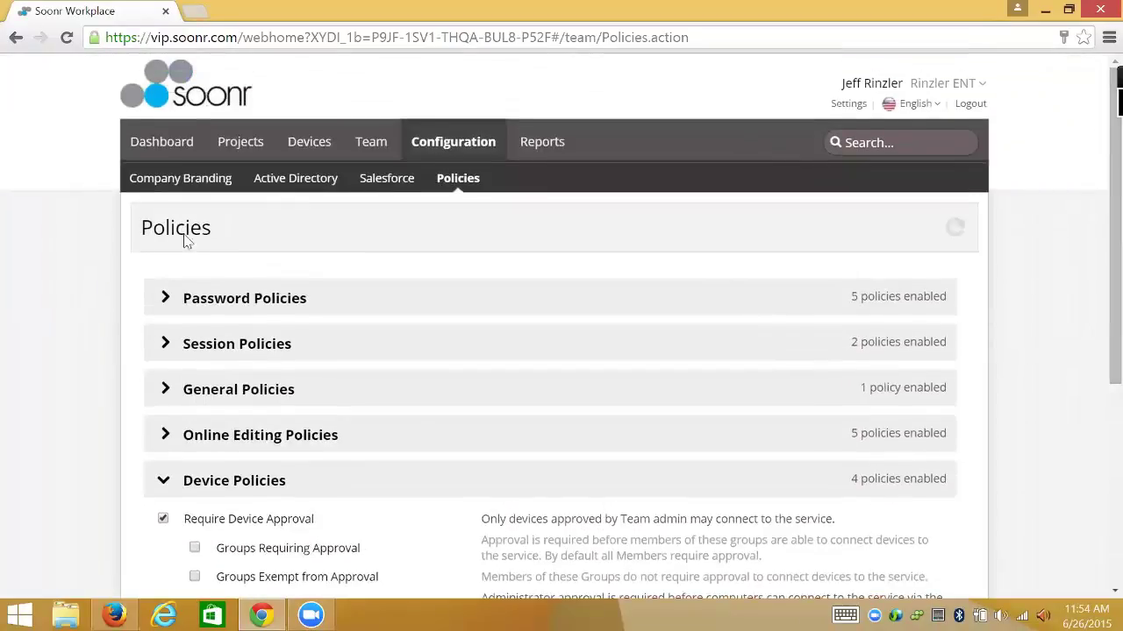